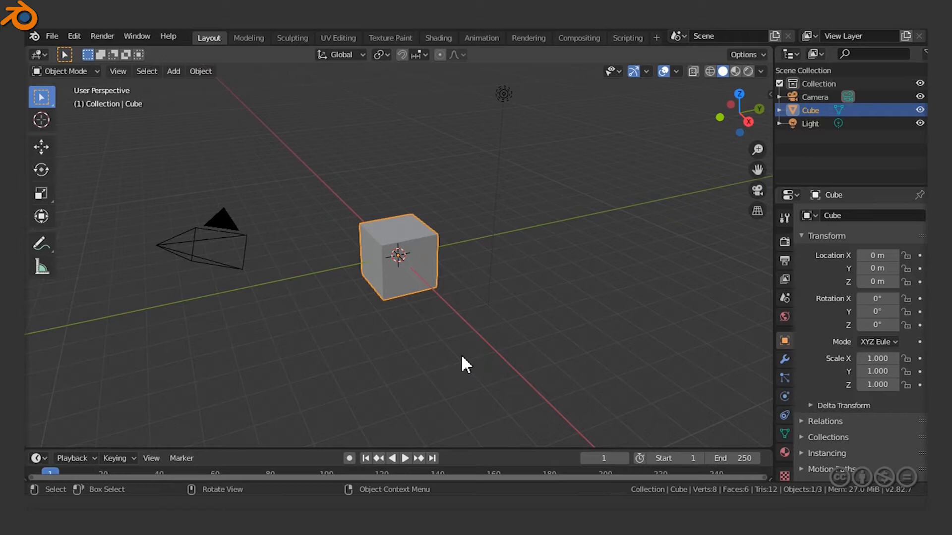
Step: Replace the default cube with a monkey mesh and split the 3D viewport into two side-by-side areas
{"action": "key", "text": "Delete"}
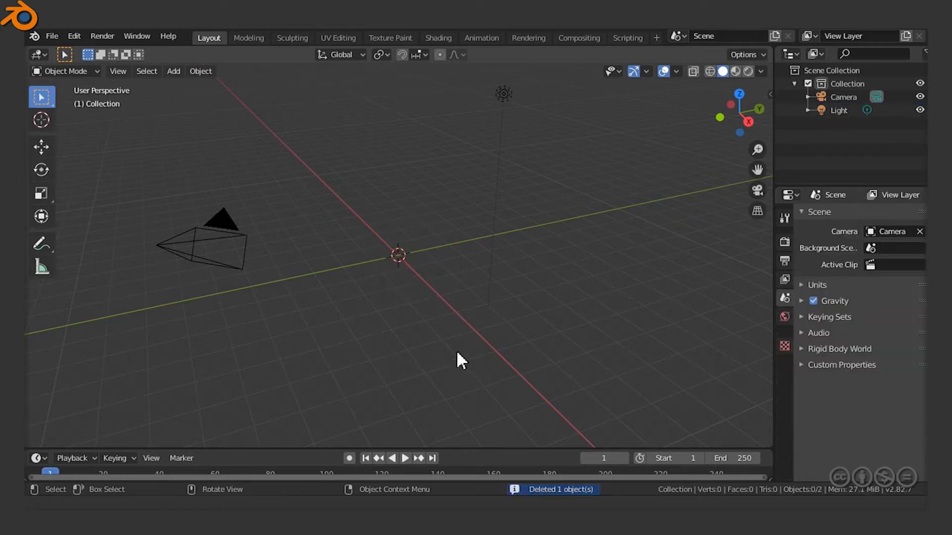
{"action": "key", "text": "shift+a"}
{"action": "mouse_move", "coordinate": [398, 237]}
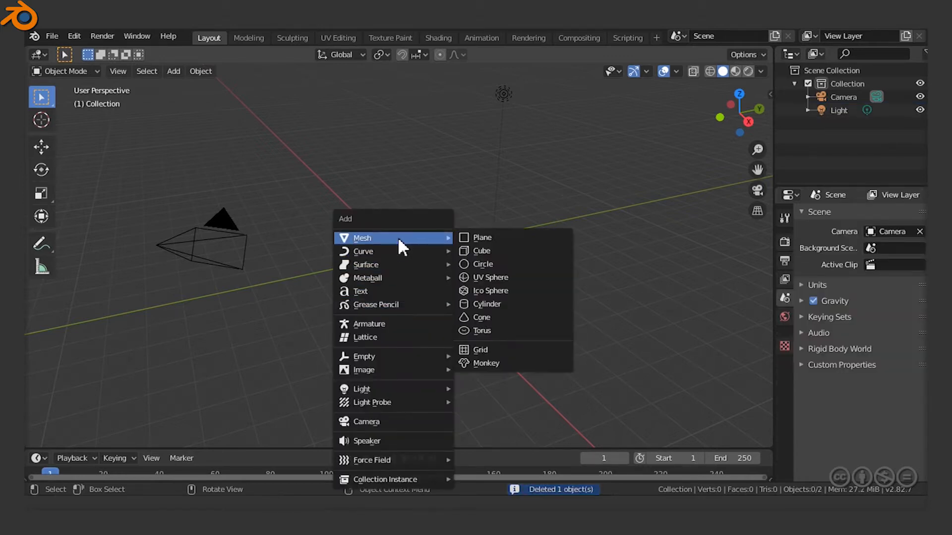
{"action": "left_click", "coordinate": [489, 363]}
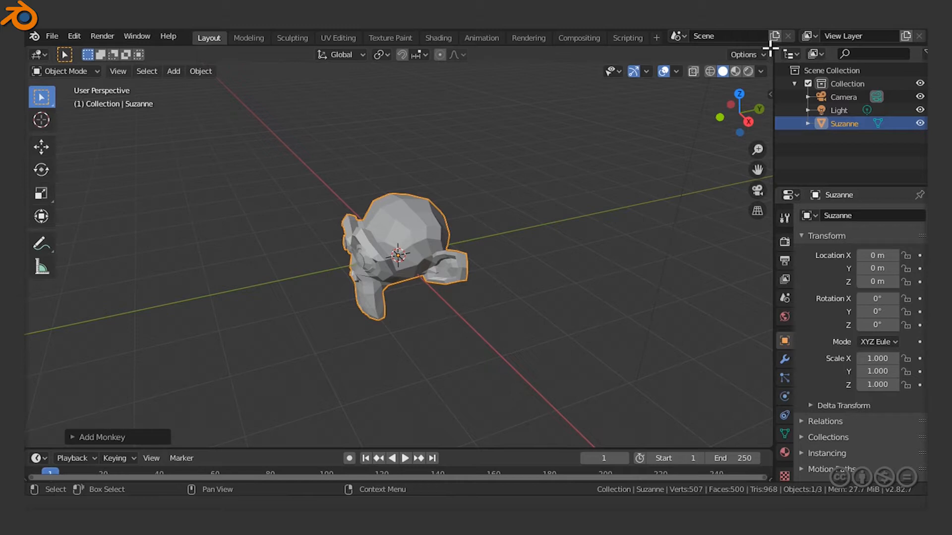
{"action": "left_click_drag", "start_coordinate": [770, 48], "coordinate": [425, 223]}
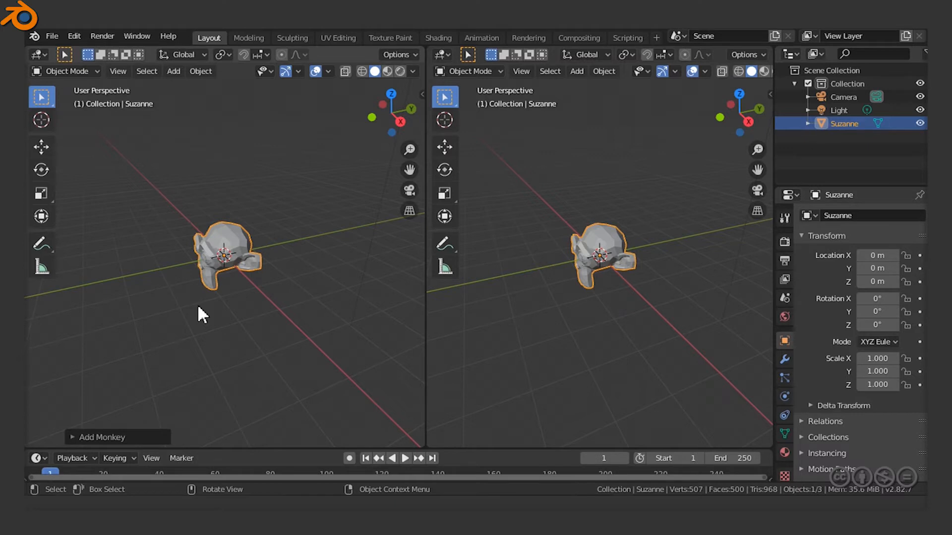
Step: From the right orthographic view, rotate the monkey to about -36° on X and move it about 0.19 m along Y and 0.62 m up
{"action": "key", "text": "KP_3"}
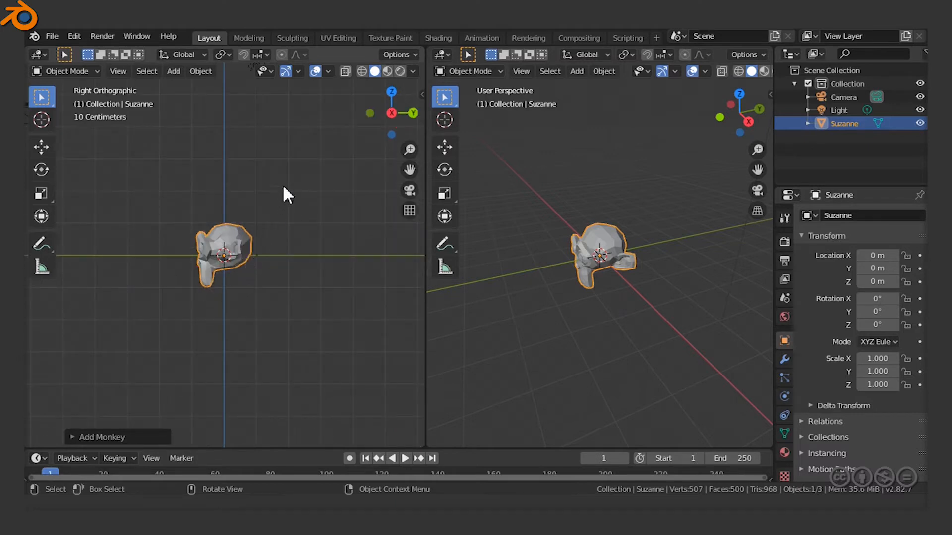
{"action": "key", "text": "r"}
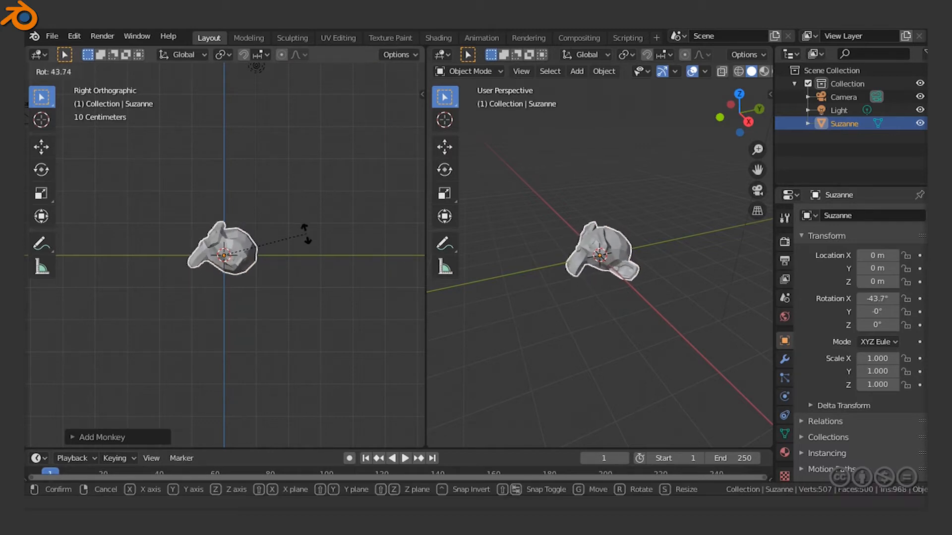
{"action": "left_click", "coordinate": [299, 228]}
{"action": "key", "text": "g"}
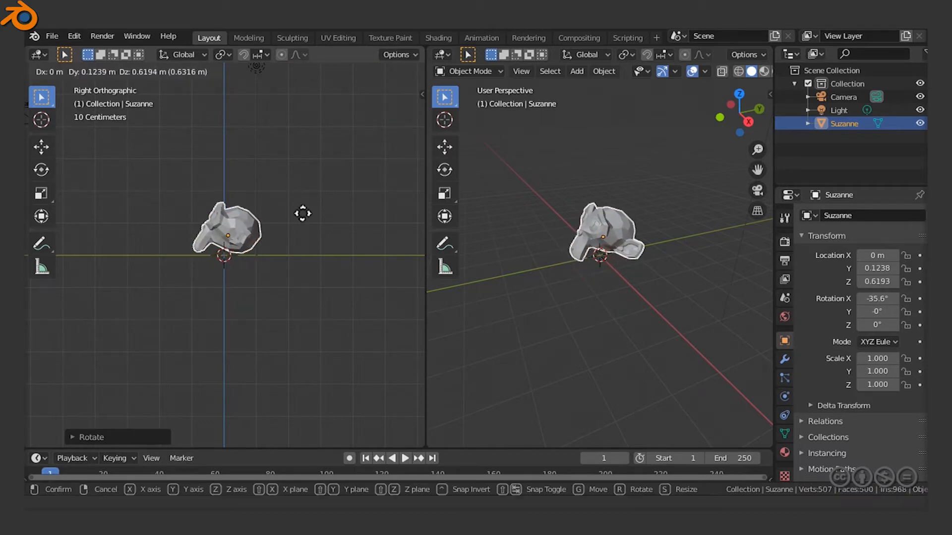
{"action": "left_click", "coordinate": [304, 213]}
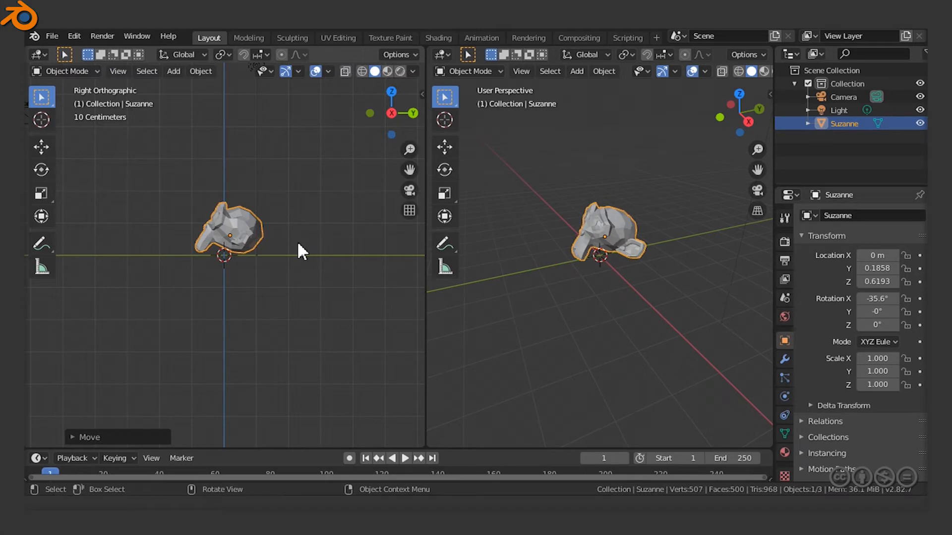
Step: Add a plane mesh beneath the monkey and scale it up about 15.5 times as a floor, working from the top view
{"action": "key", "text": "KP_7"}
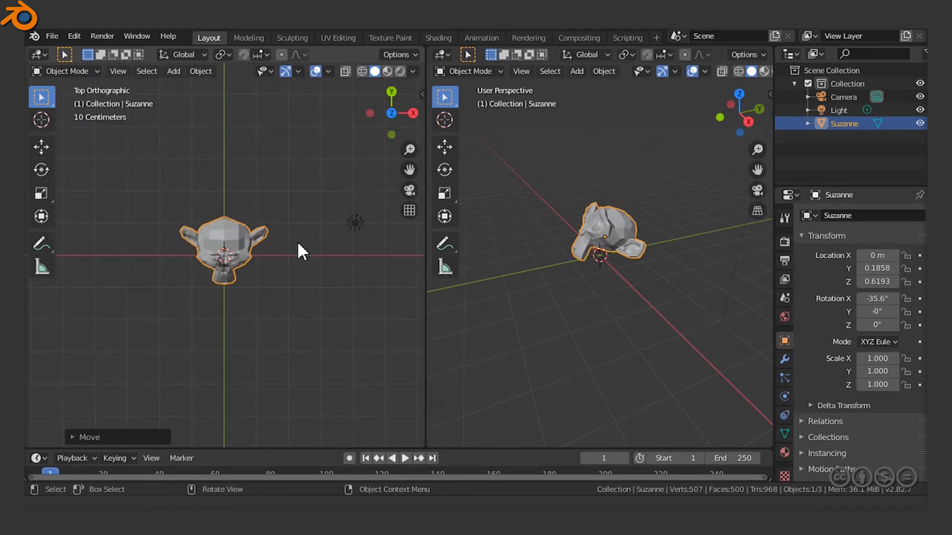
{"action": "key", "text": "shift+a"}
{"action": "mouse_move", "coordinate": [295, 240]}
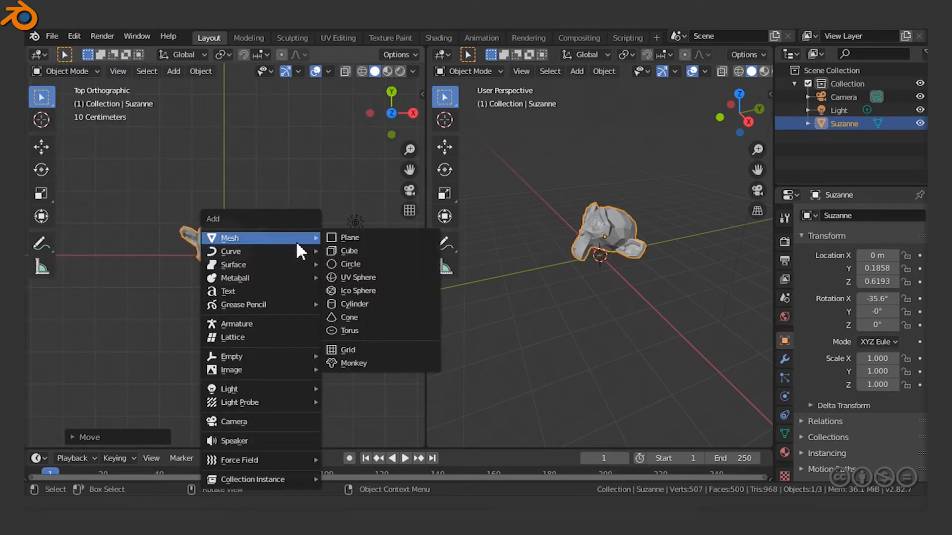
{"action": "left_click", "coordinate": [349, 237]}
{"action": "key", "text": "s"}
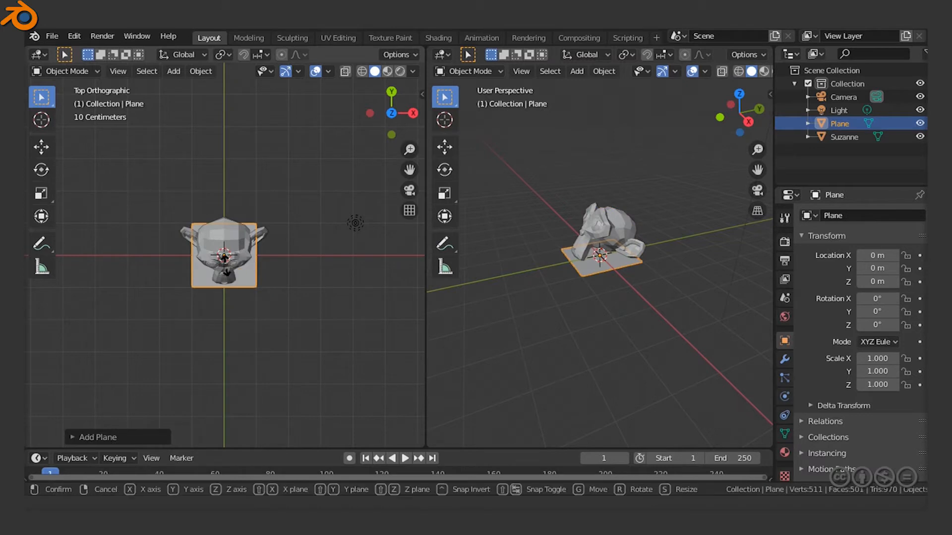
{"action": "left_click", "coordinate": [360, 157]}
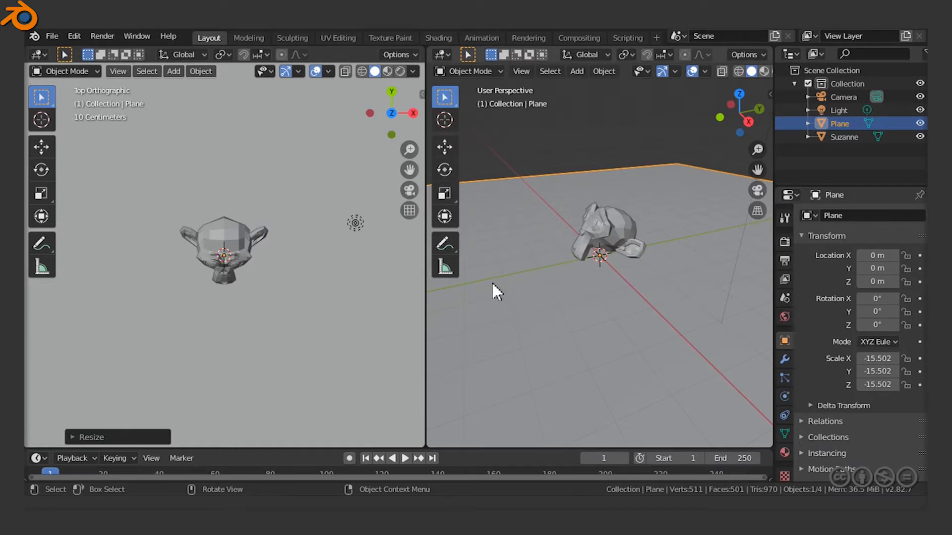
Step: Frame the monkey's head close up from a raised three-quarter angle in the perspective viewport
{"action": "middle_click_drag", "start_coordinate": [565, 266], "coordinate": [595, 289]}
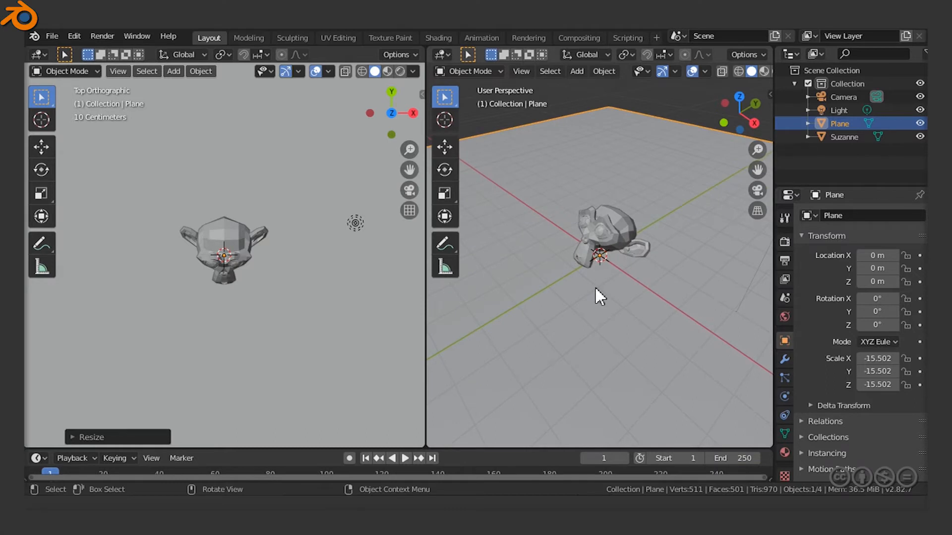
{"action": "scroll", "coordinate": [595, 289], "scroll_direction": "up", "scroll_amount": 4}
{"action": "scroll", "coordinate": [595, 289], "scroll_direction": "up", "scroll_amount": 3}
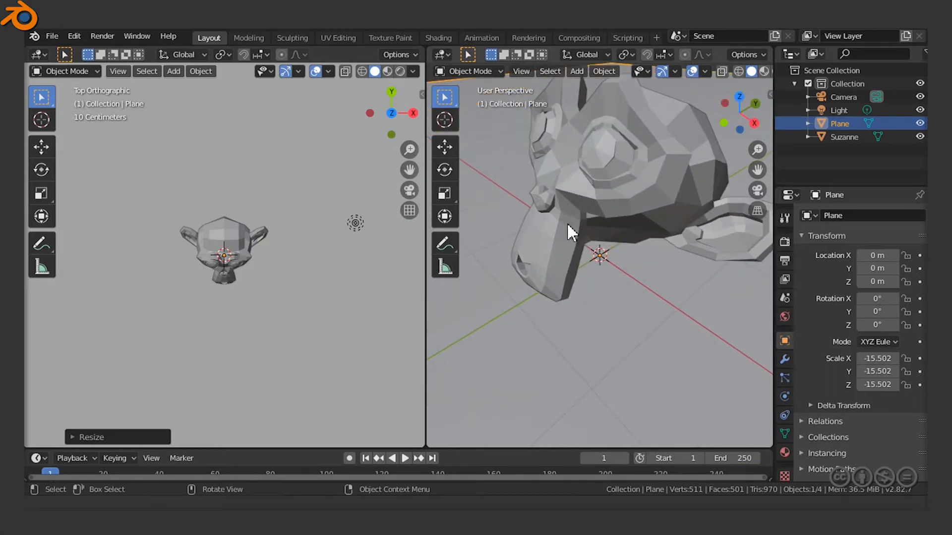
{"action": "middle_click_drag", "start_coordinate": [589, 207], "coordinate": [563, 264], "text": "shift"}
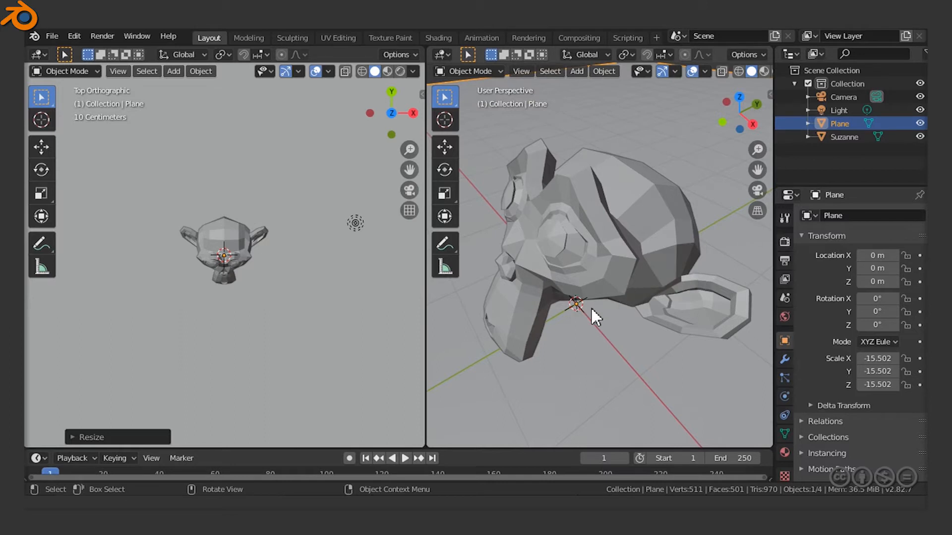
Step: Choose Eevee as the scene's render engine
{"action": "left_click", "coordinate": [784, 244]}
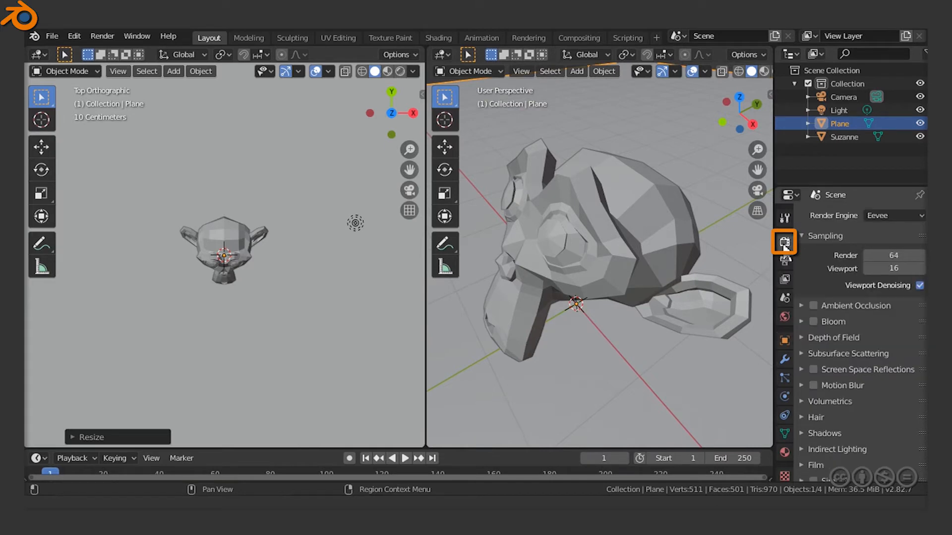
{"action": "left_click", "coordinate": [886, 216]}
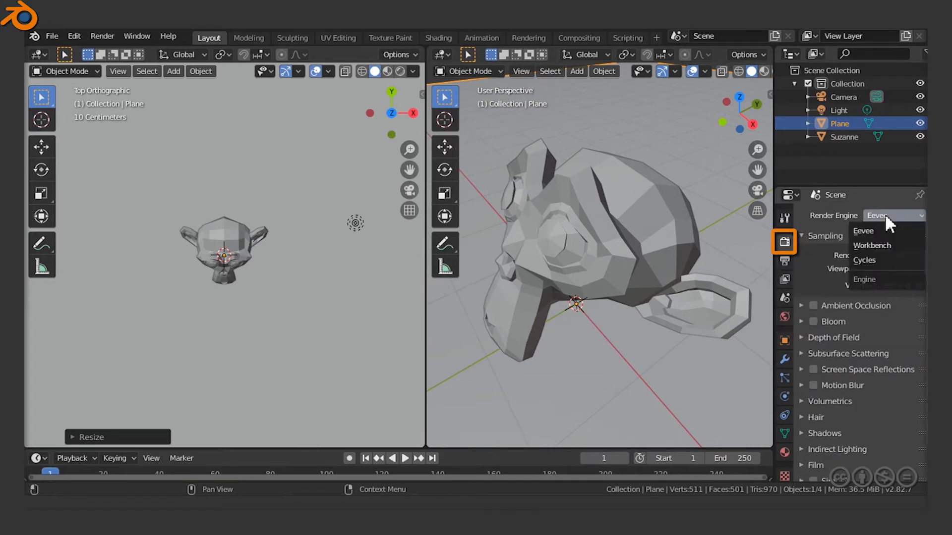
{"action": "left_click", "coordinate": [871, 231]}
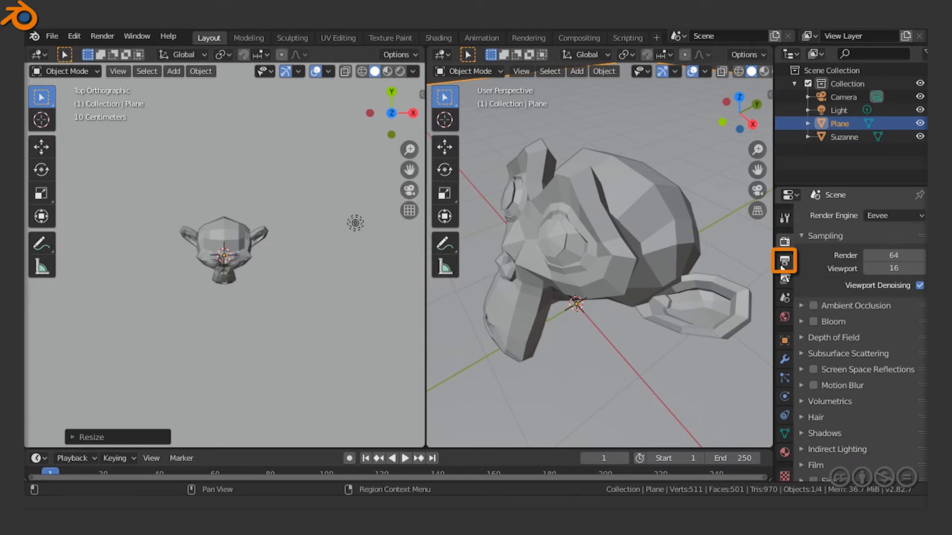
Step: Set the output resolution to 400 px in X and 400 px in Y
{"action": "left_click", "coordinate": [783, 264]}
{"action": "left_click", "coordinate": [893, 232]}
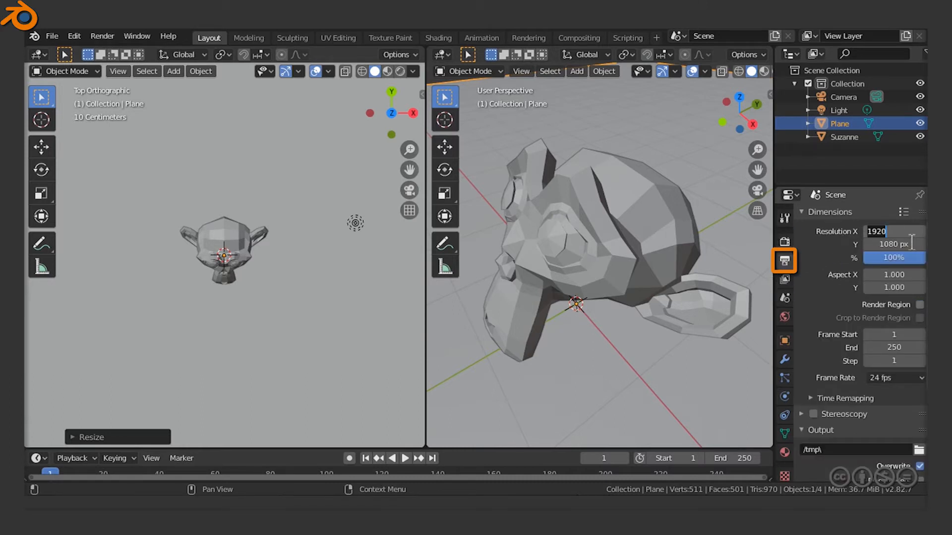
{"action": "type", "text": "400"}
{"action": "key", "text": "Tab"}
{"action": "type", "text": "400"}
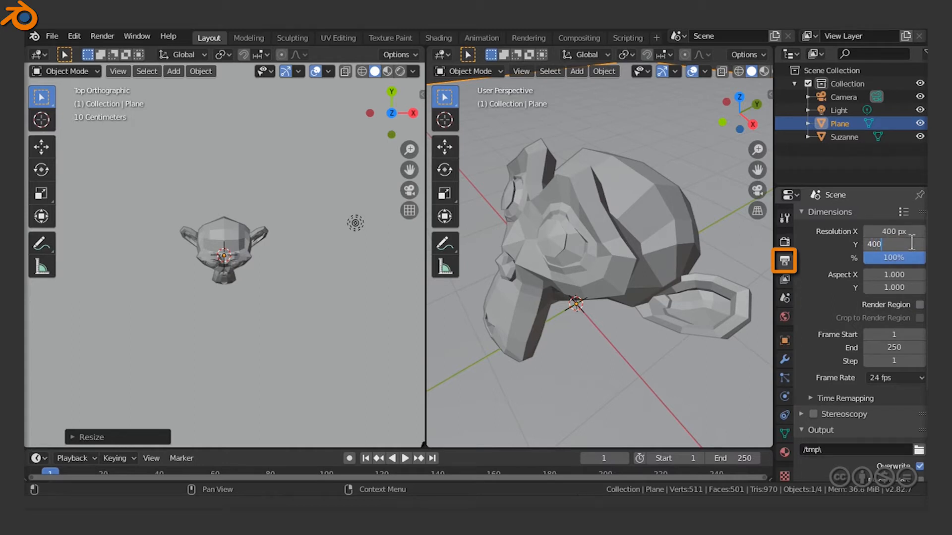
{"action": "key", "text": "Return"}
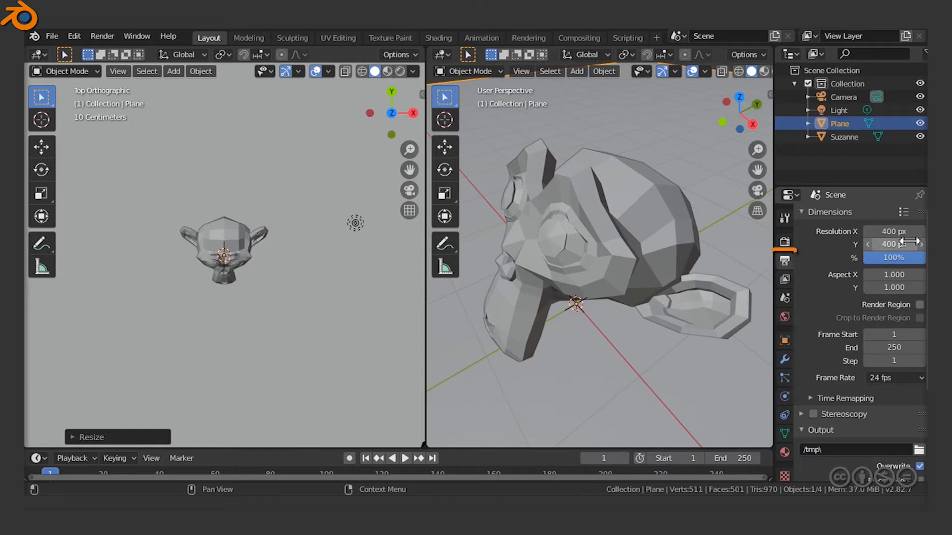
Step: Select the scene camera and align it to the current perspective view of the monkey
{"action": "left_click", "coordinate": [840, 95]}
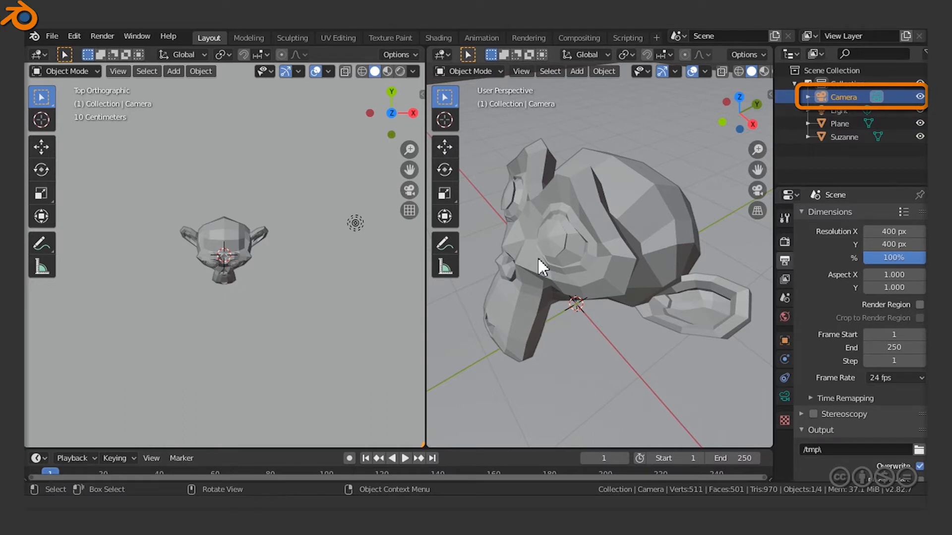
{"action": "middle_click_drag", "start_coordinate": [560, 257], "coordinate": [569, 256]}
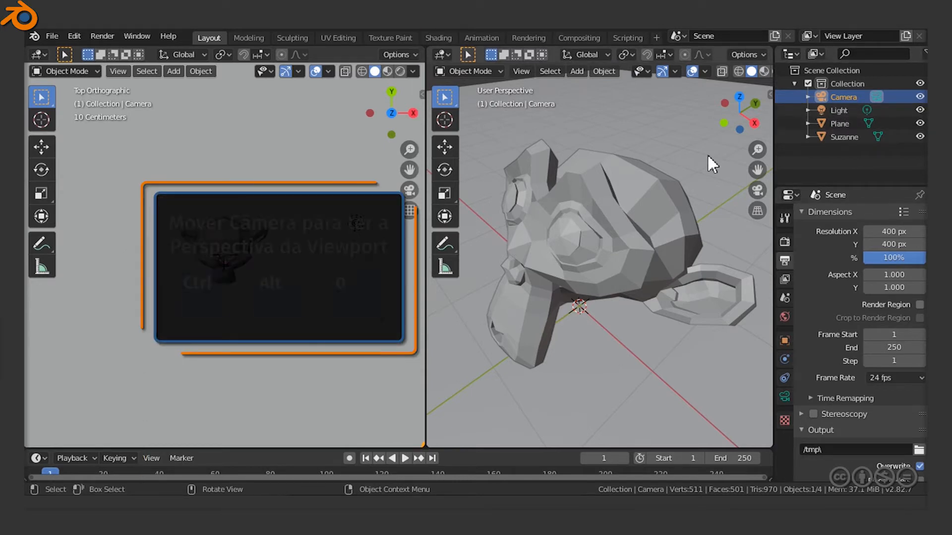
{"action": "key", "text": "ctrl+alt+KP_0"}
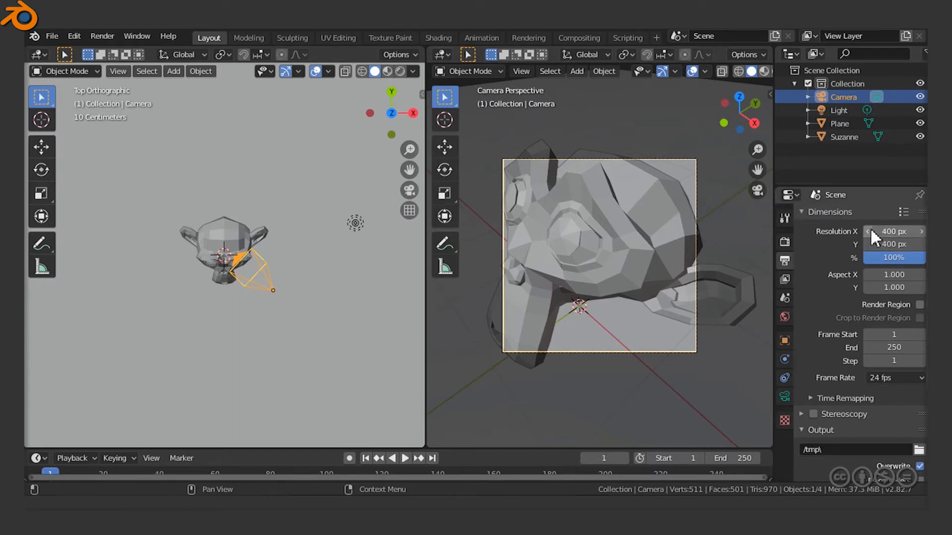
Step: Move the camera back about 1.8 m along its local Z axis so the whole monkey fits the frame
{"action": "key", "text": "g"}
{"action": "middle_click", "coordinate": [654, 190]}
{"action": "scroll", "coordinate": [657, 197], "scroll_direction": "down", "scroll_amount": 2}
{"action": "scroll", "coordinate": [657, 197], "scroll_direction": "down", "scroll_amount": 5}
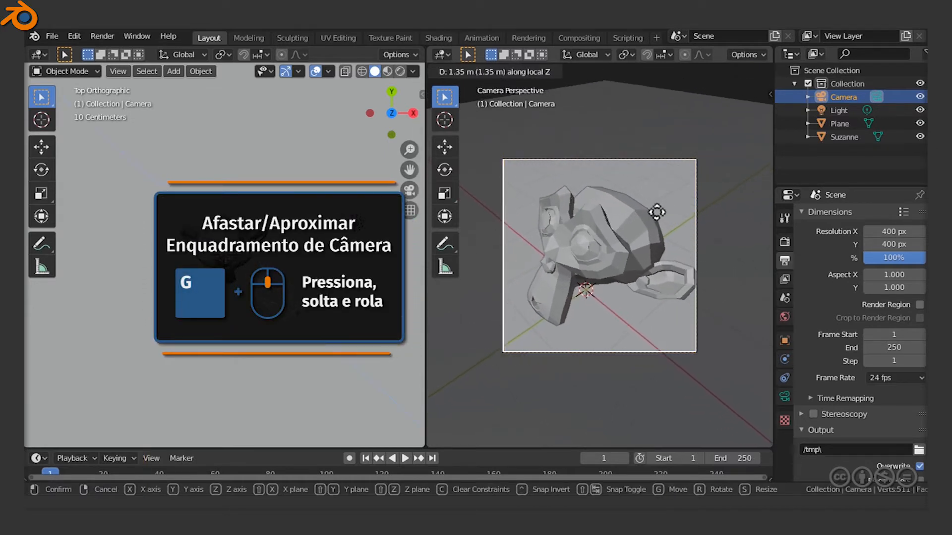
{"action": "scroll", "coordinate": [657, 216], "scroll_direction": "down", "scroll_amount": 3}
{"action": "scroll", "coordinate": [656, 220], "scroll_direction": "up", "scroll_amount": 2}
{"action": "scroll", "coordinate": [655, 226], "scroll_direction": "down", "scroll_amount": 2}
{"action": "scroll", "coordinate": [655, 228], "scroll_direction": "down", "scroll_amount": 3}
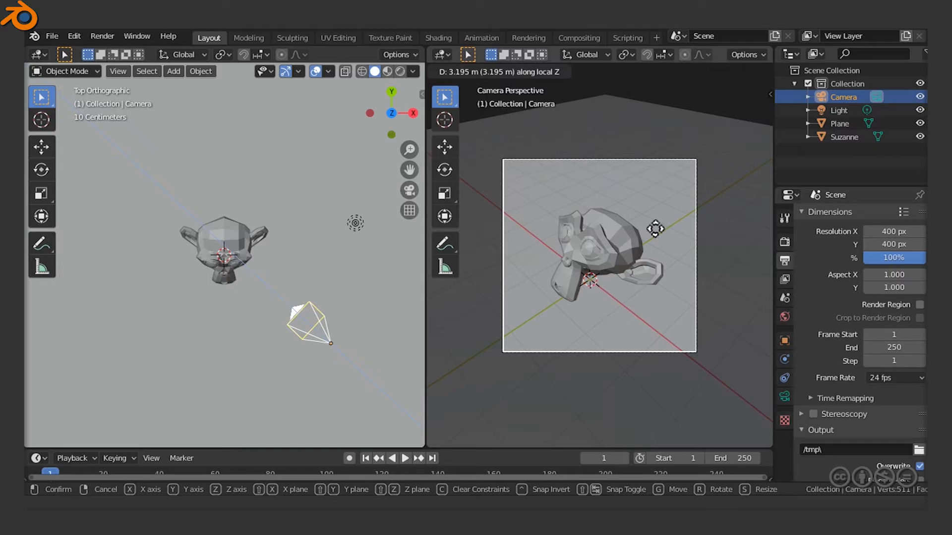
{"action": "scroll", "coordinate": [655, 228], "scroll_direction": "up", "scroll_amount": 3}
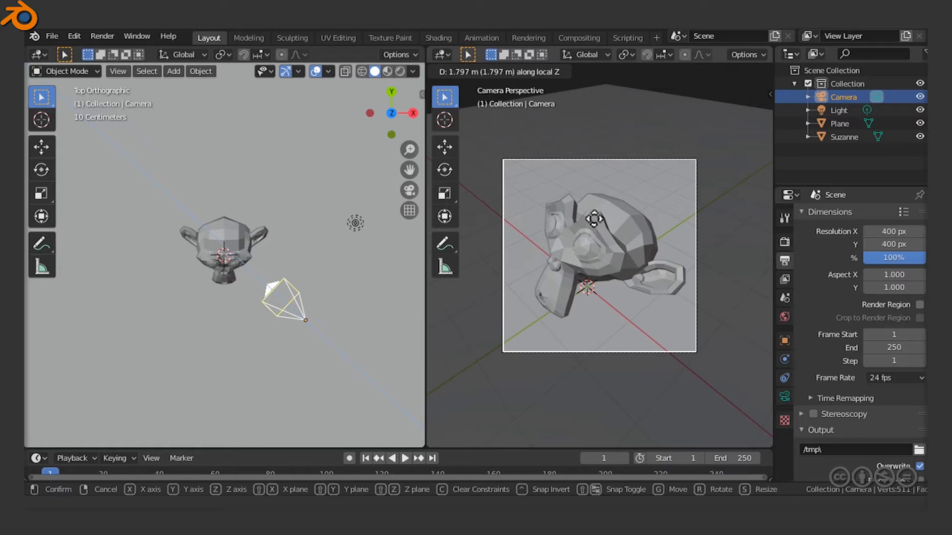
{"action": "left_click", "coordinate": [593, 219]}
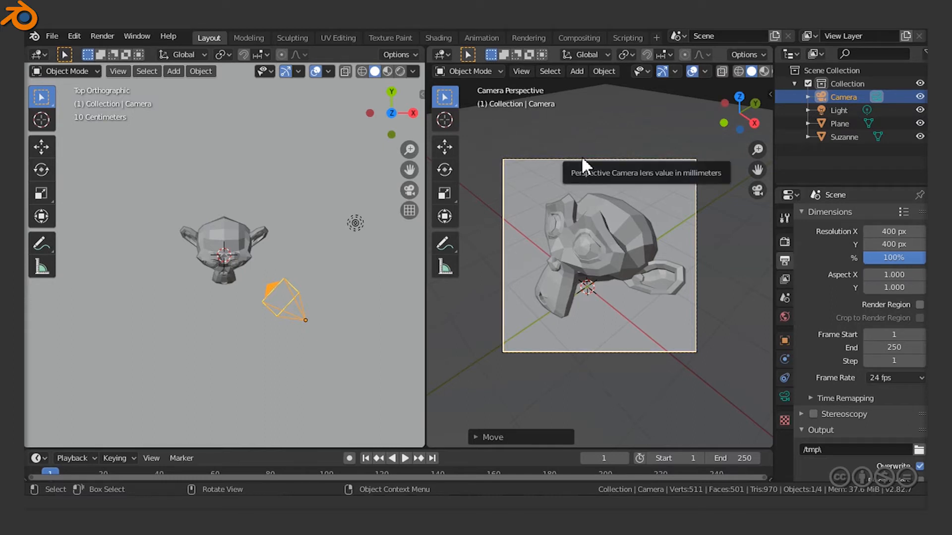
Step: Pull the camera back a further 0.2 m or so along its local Z axis
{"action": "key", "text": "g"}
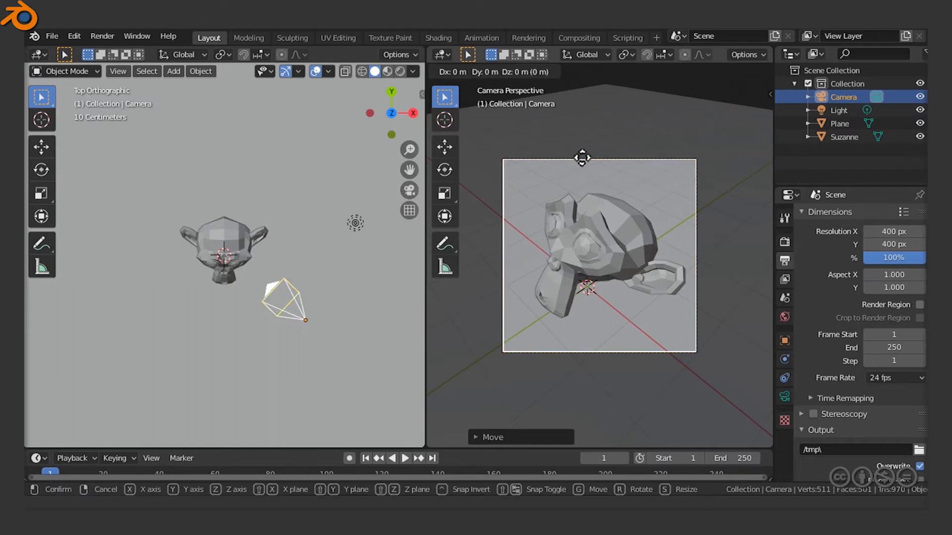
{"action": "key", "text": "z"}
{"action": "key", "text": "z"}
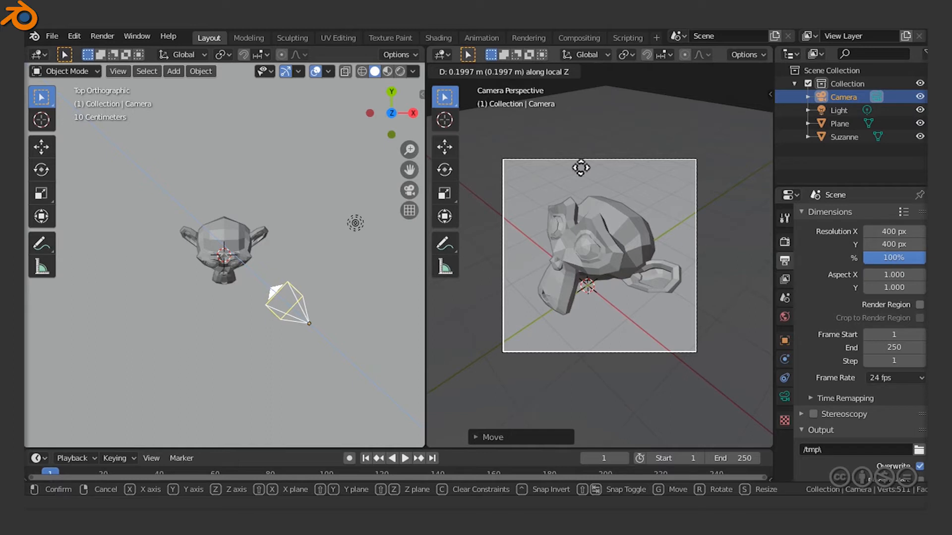
{"action": "left_click", "coordinate": [581, 168]}
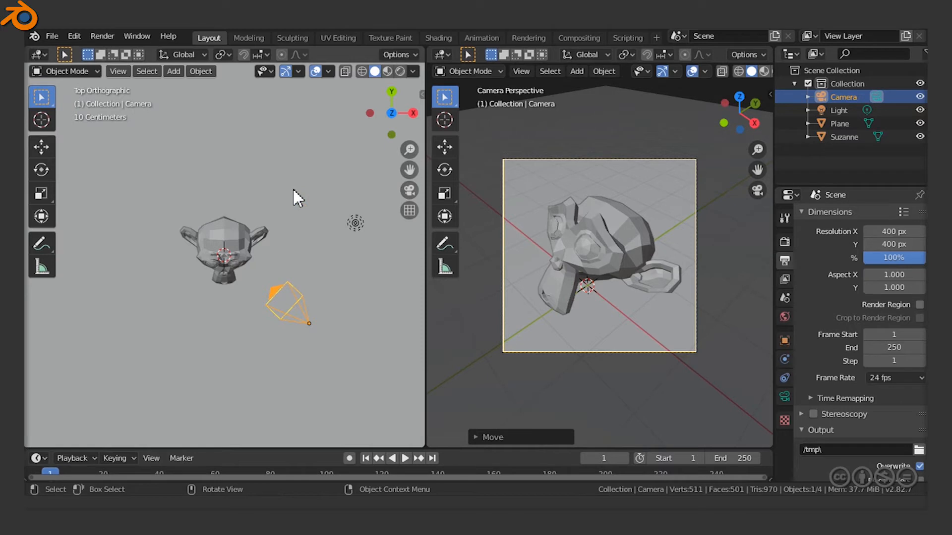
Step: Apply Shade Smooth to the monkey mesh
{"action": "left_click", "coordinate": [599, 238]}
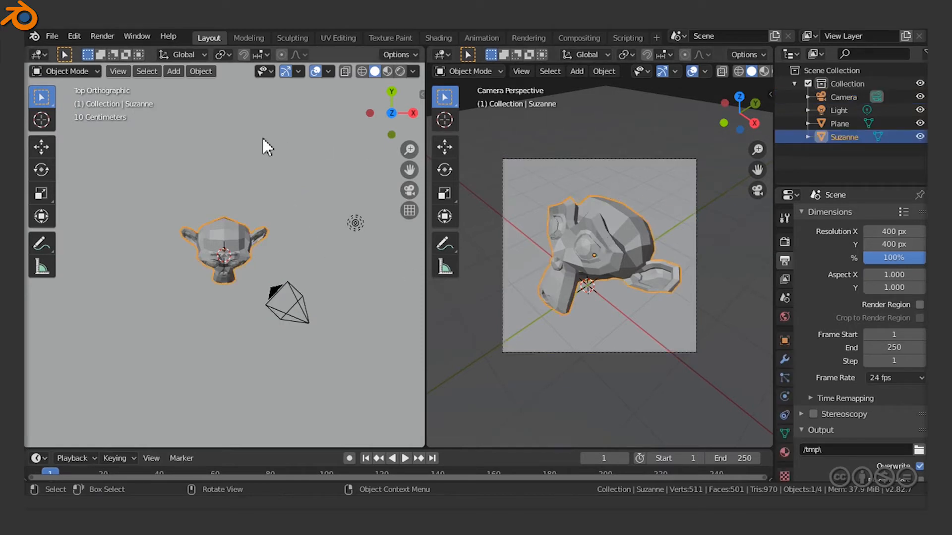
{"action": "left_click", "coordinate": [602, 72]}
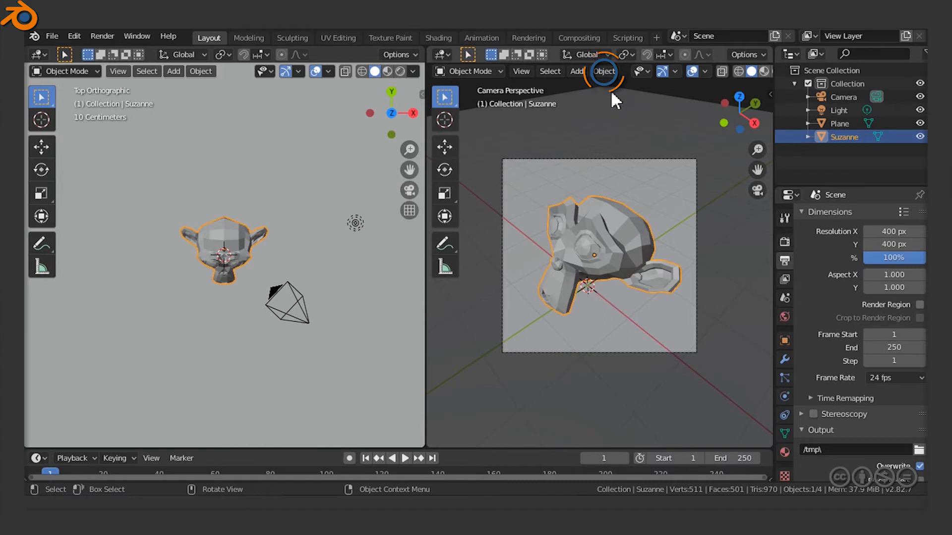
{"action": "left_click", "coordinate": [603, 72]}
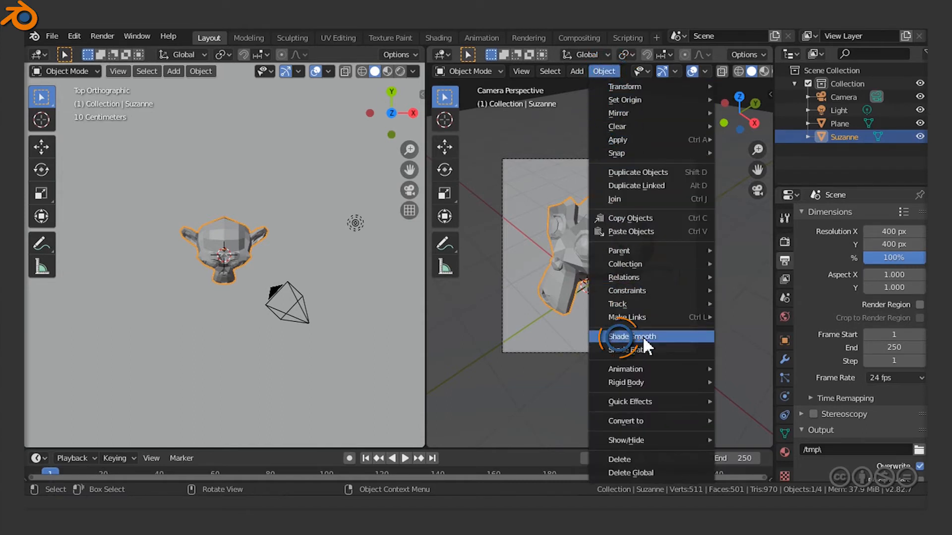
{"action": "left_click", "coordinate": [661, 337]}
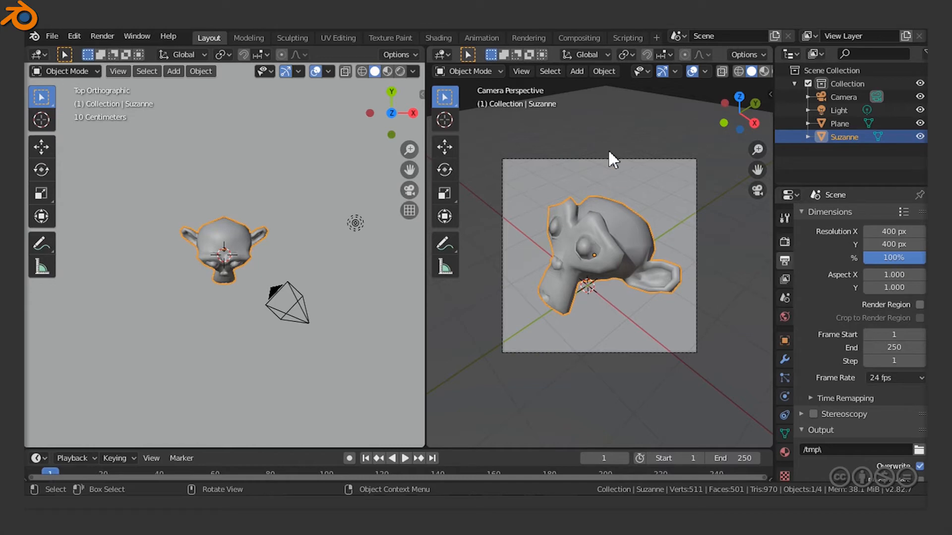
Step: Apply Shade Flat to the monkey and return it to Shade Smooth to compare the two shading modes
{"action": "left_click", "coordinate": [603, 71]}
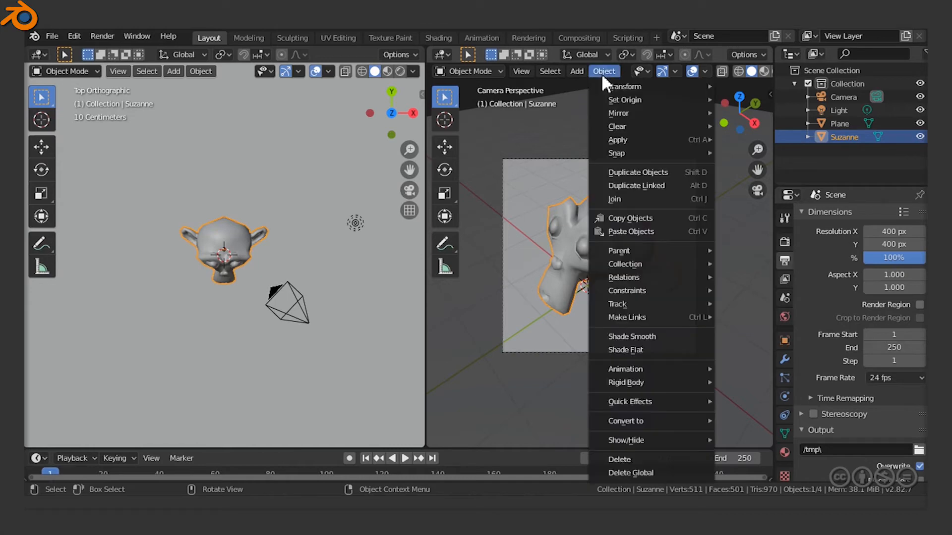
{"action": "left_click", "coordinate": [646, 349]}
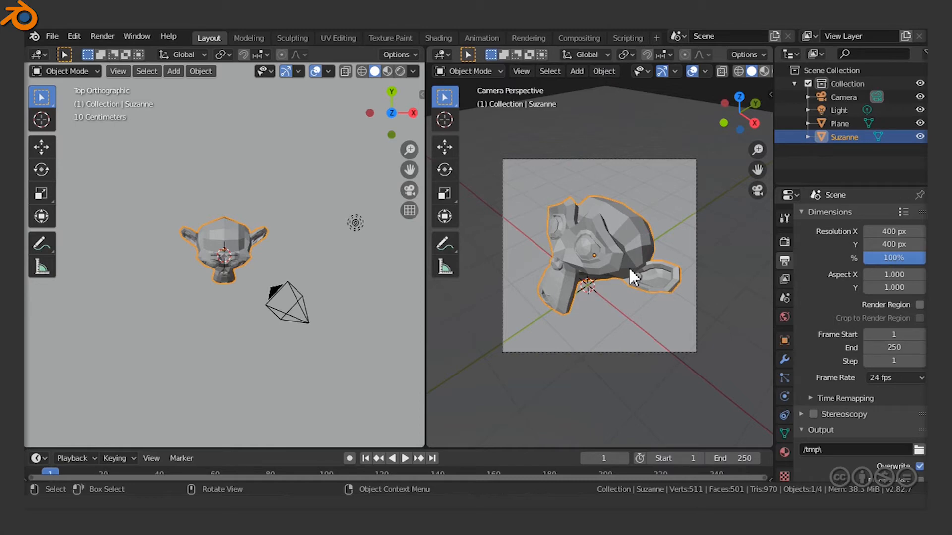
{"action": "scroll", "coordinate": [201, 256], "scroll_direction": "up", "scroll_amount": 8}
{"action": "middle_click_drag", "start_coordinate": [258, 268], "coordinate": [199, 244]}
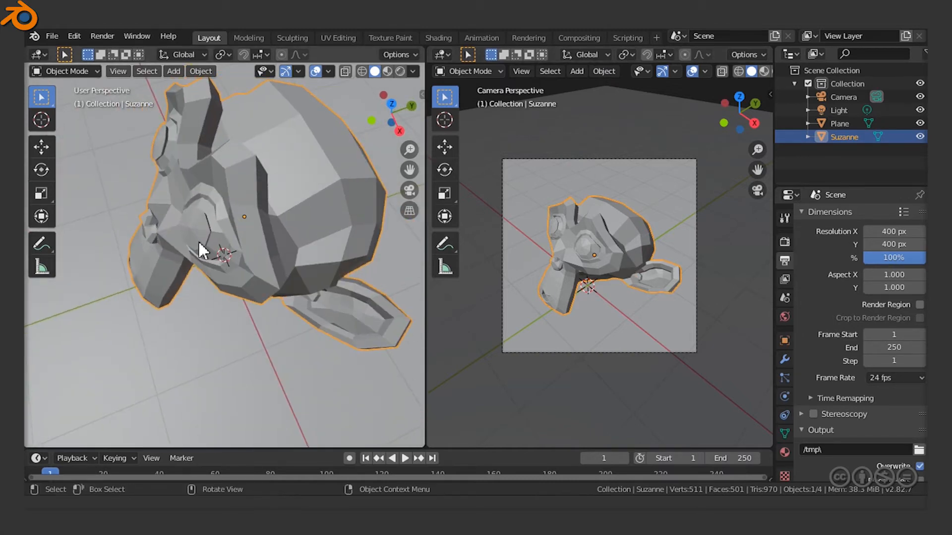
{"action": "left_click", "coordinate": [205, 68]}
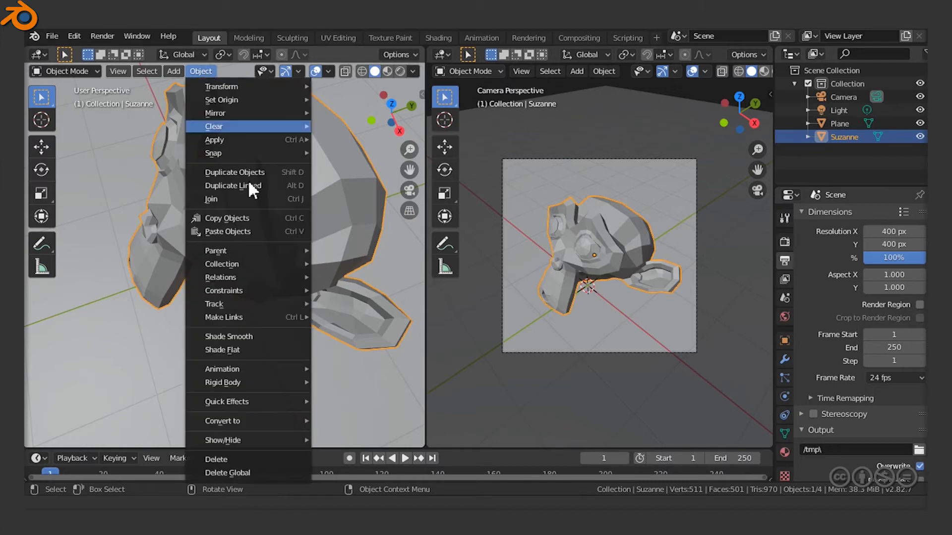
{"action": "left_click", "coordinate": [233, 338]}
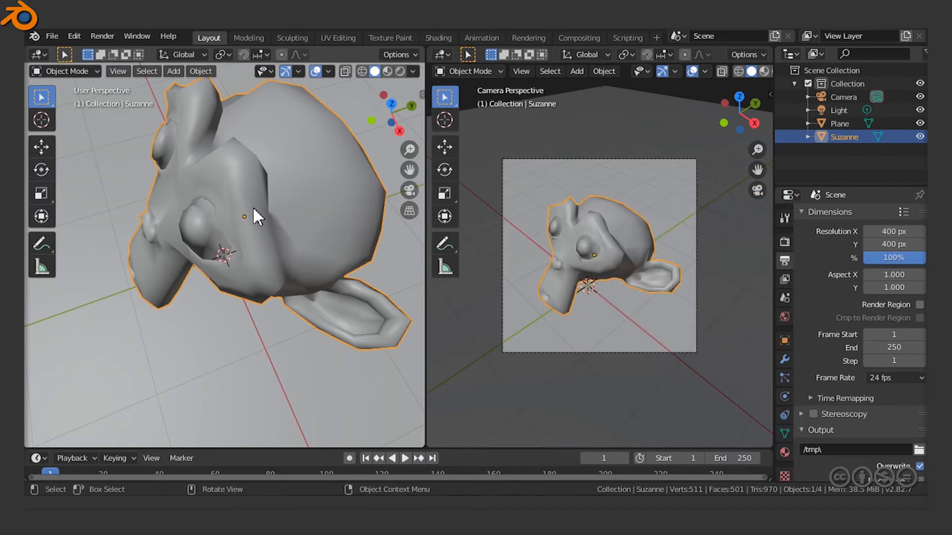
Step: Set the monkey mesh back to Shade Flat and examine its facets
{"action": "left_click", "coordinate": [196, 73]}
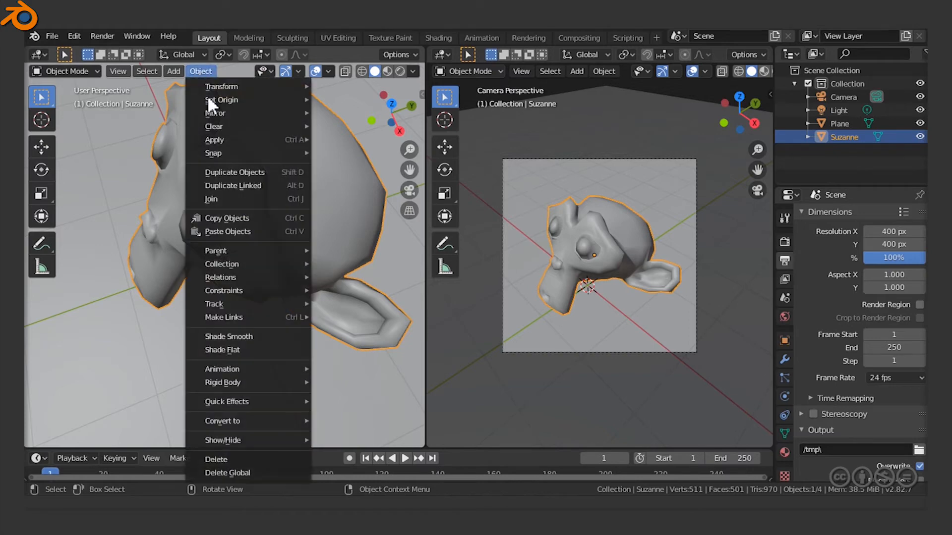
{"action": "left_click", "coordinate": [238, 348]}
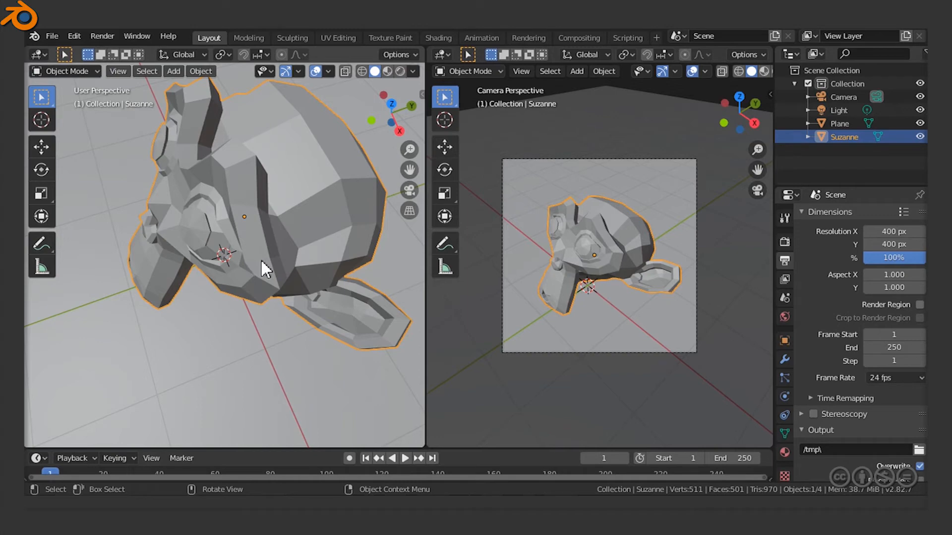
{"action": "middle_click_drag", "start_coordinate": [262, 261], "coordinate": [292, 233]}
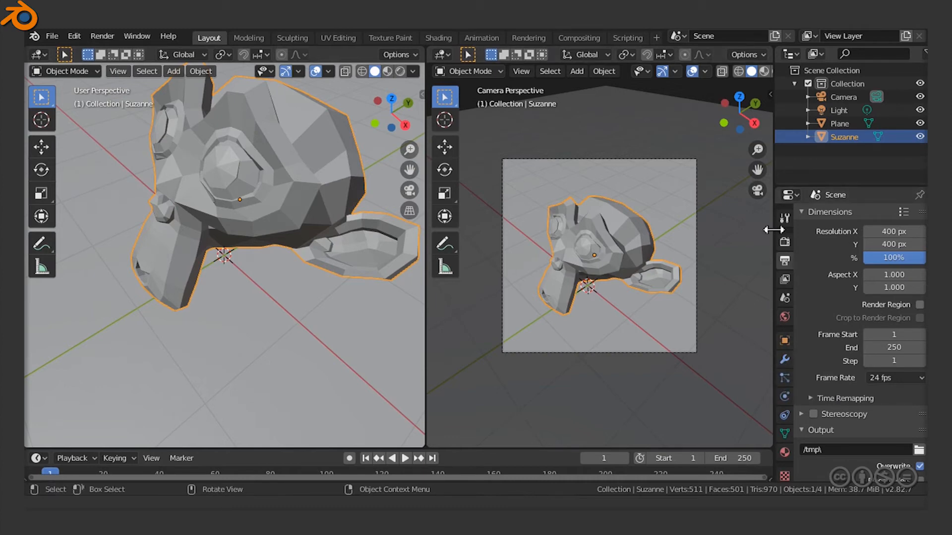
Step: Add a Subdivision Surface modifier to the monkey and widen the properties editor to show its settings
{"action": "left_click", "coordinate": [783, 364]}
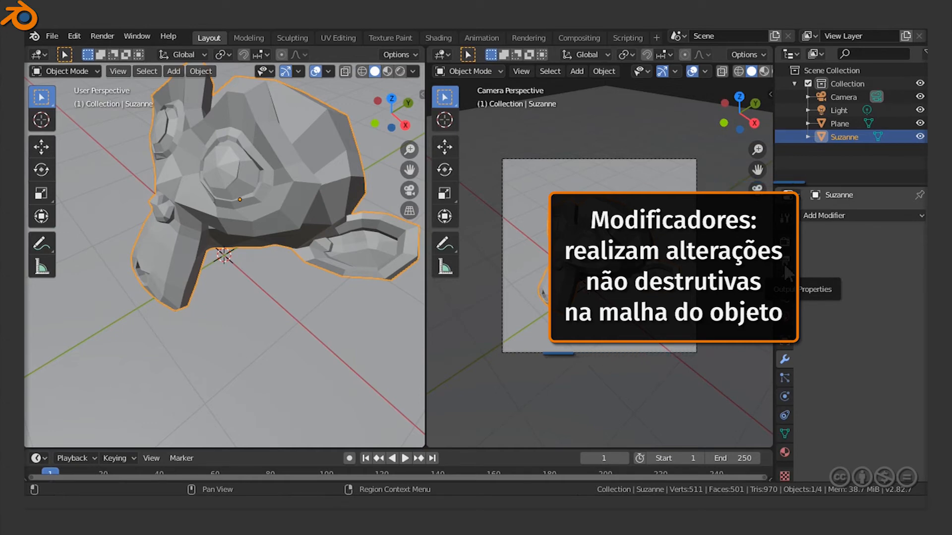
{"action": "left_click", "coordinate": [852, 216]}
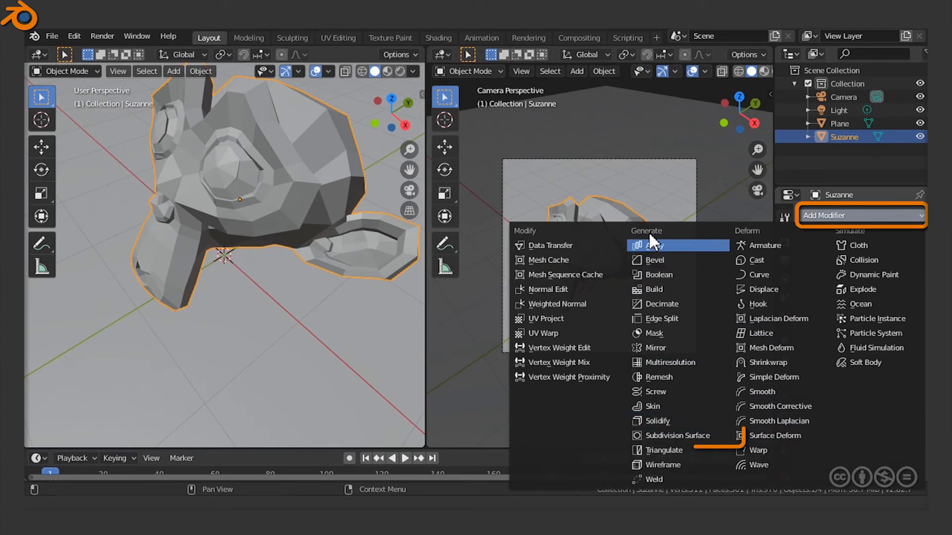
{"action": "left_click", "coordinate": [695, 434]}
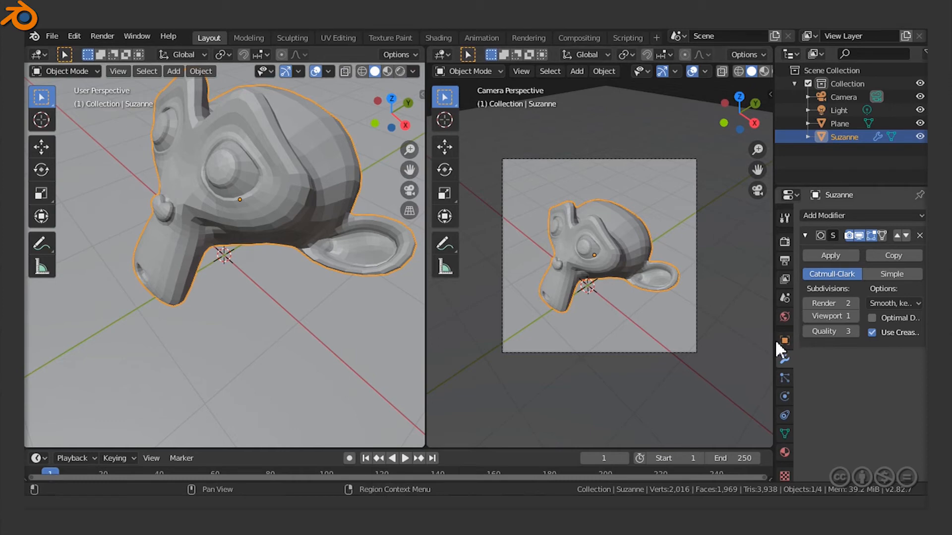
{"action": "left_click_drag", "start_coordinate": [773, 341], "coordinate": [686, 351]}
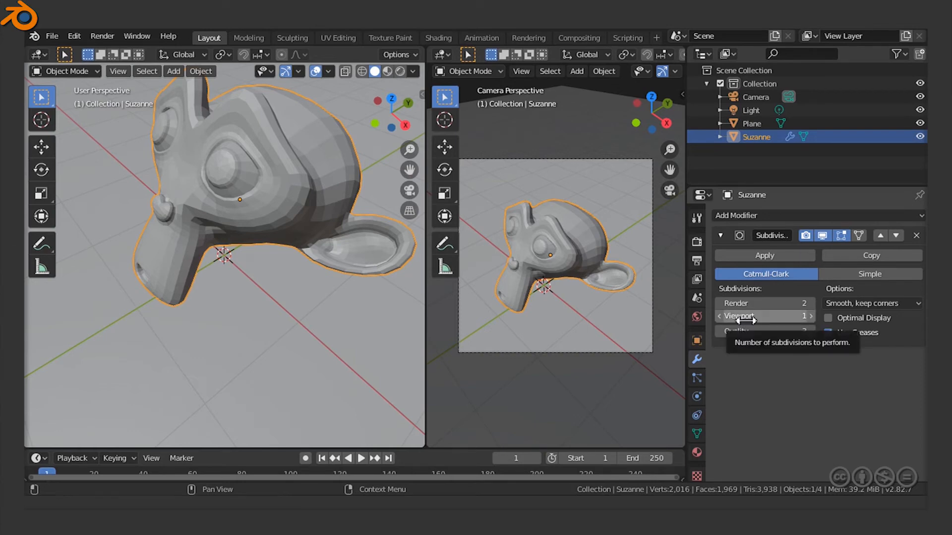
Step: Toggle the Subdivision modifier's viewport display off and on to compare the original and subdivided mesh
{"action": "left_click", "coordinate": [822, 237]}
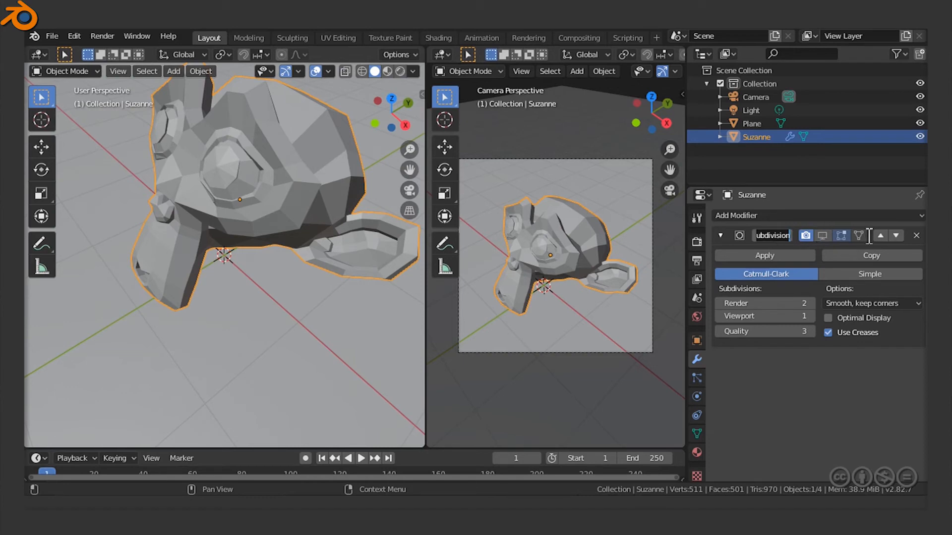
{"action": "left_click", "coordinate": [822, 236]}
{"action": "left_click", "coordinate": [822, 236]}
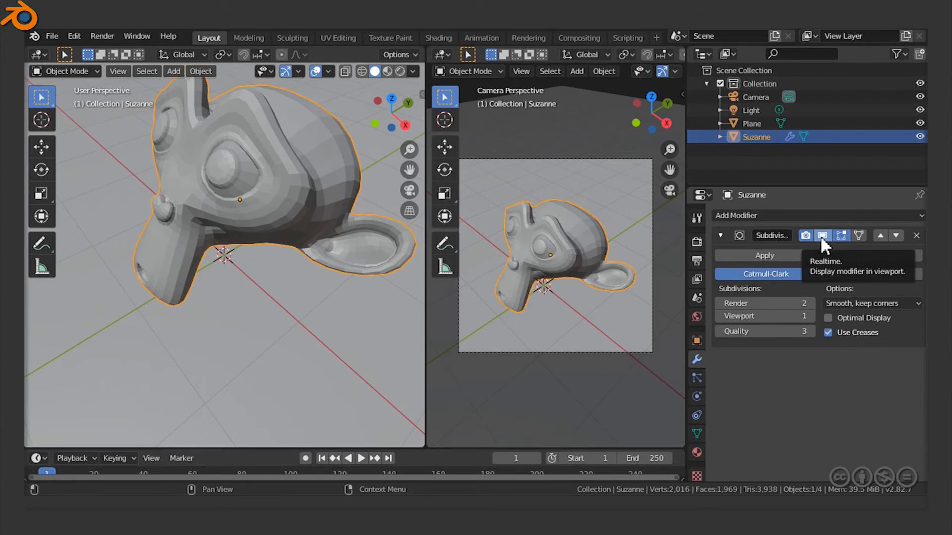
{"action": "left_click", "coordinate": [820, 237]}
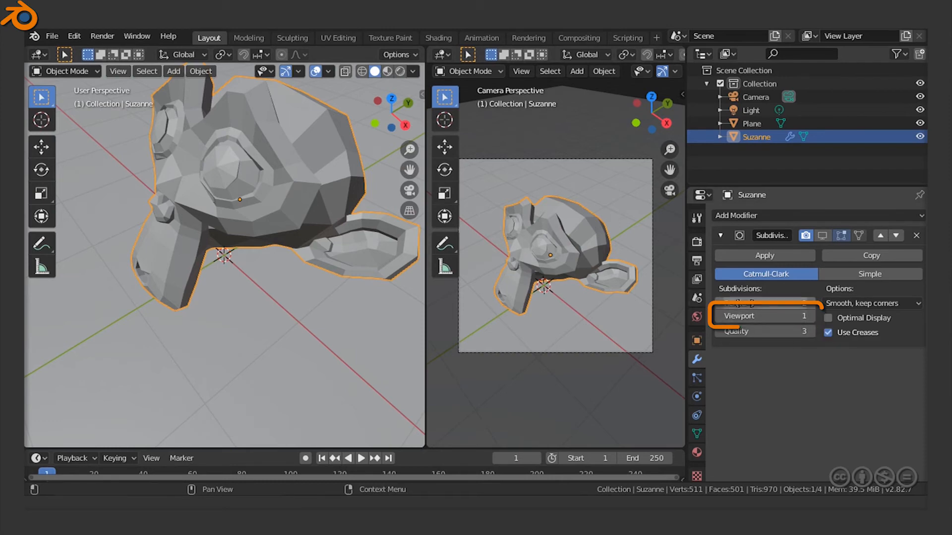
{"action": "left_click", "coordinate": [821, 235]}
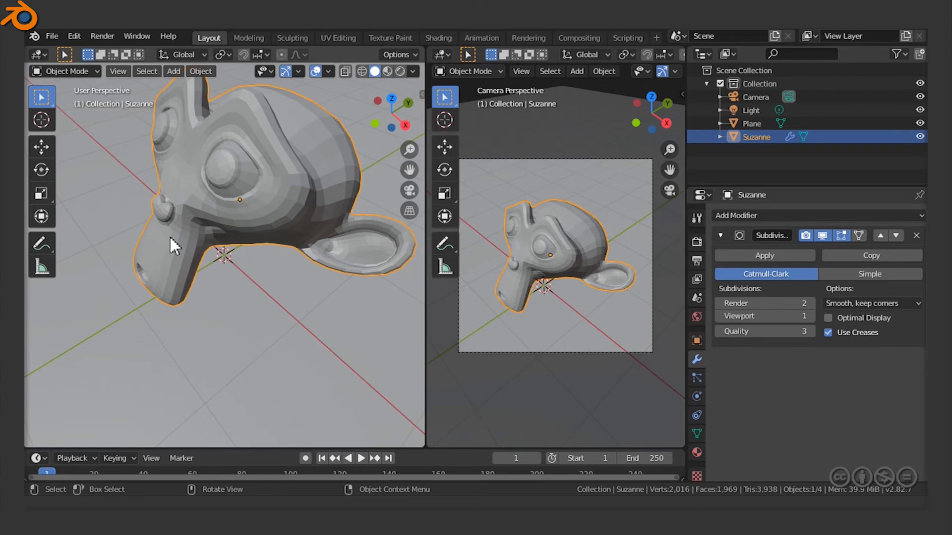
Step: Set the Subdivision modifier's viewport level to 2 and compare the mesh with its viewport display off and on
{"action": "left_click", "coordinate": [811, 316]}
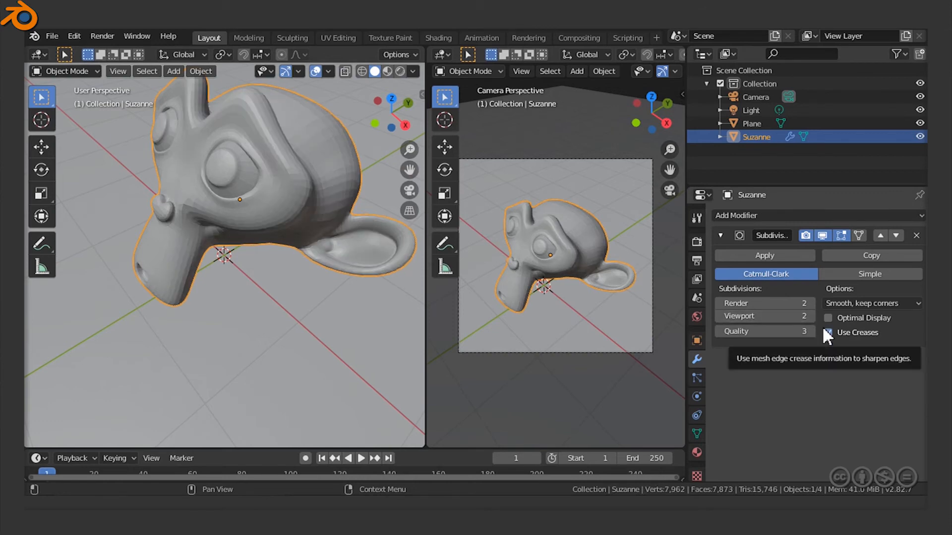
{"action": "left_click", "coordinate": [822, 236]}
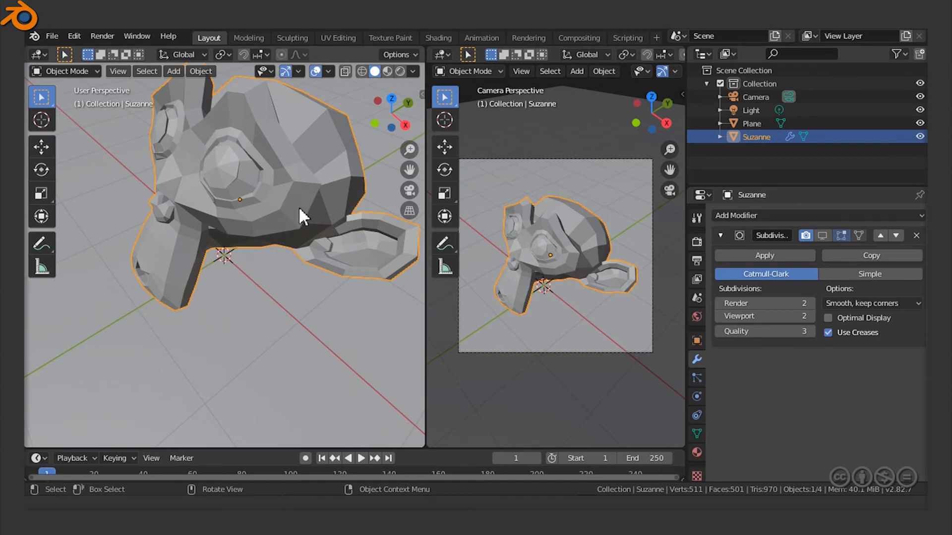
{"action": "left_click", "coordinate": [822, 235]}
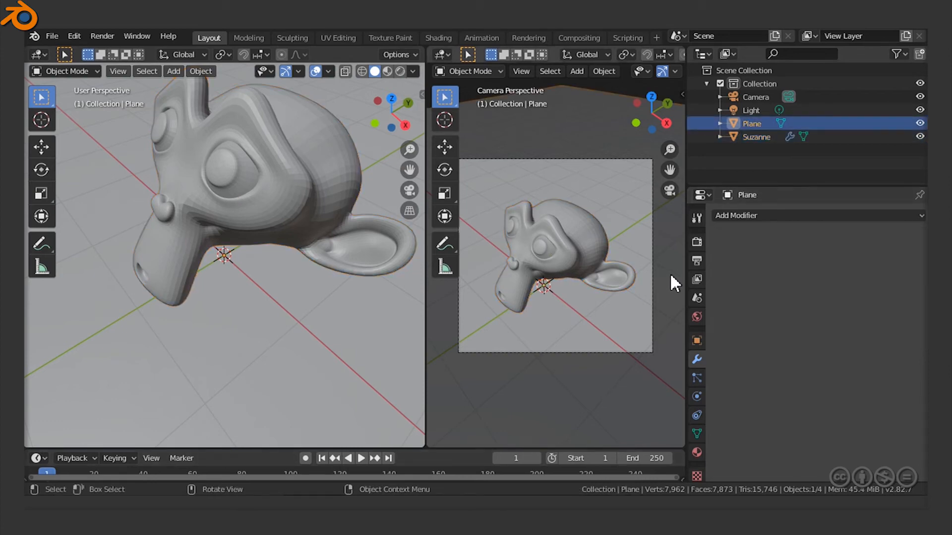
Step: Render the scene from the camera, inspect the monkey in the result and close the render window
{"action": "left_click", "coordinate": [101, 36]}
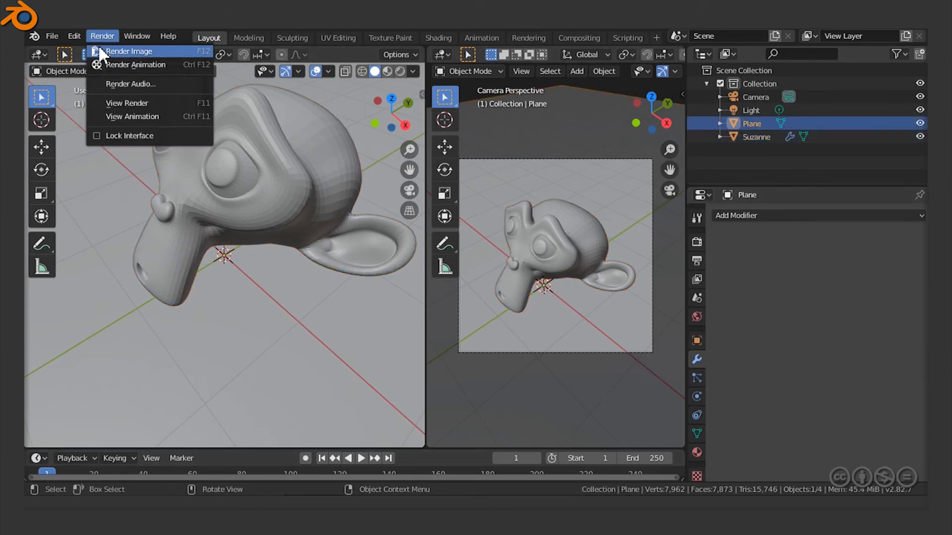
{"action": "left_click", "coordinate": [99, 50]}
{"action": "left_click_drag", "start_coordinate": [183, 36], "coordinate": [317, 94]}
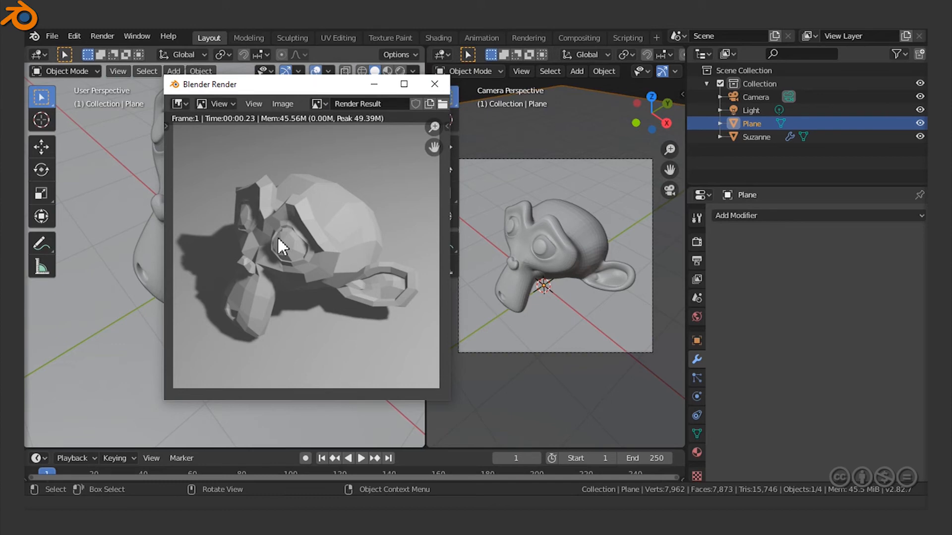
{"action": "left_click_drag", "start_coordinate": [263, 90], "coordinate": [253, 80]}
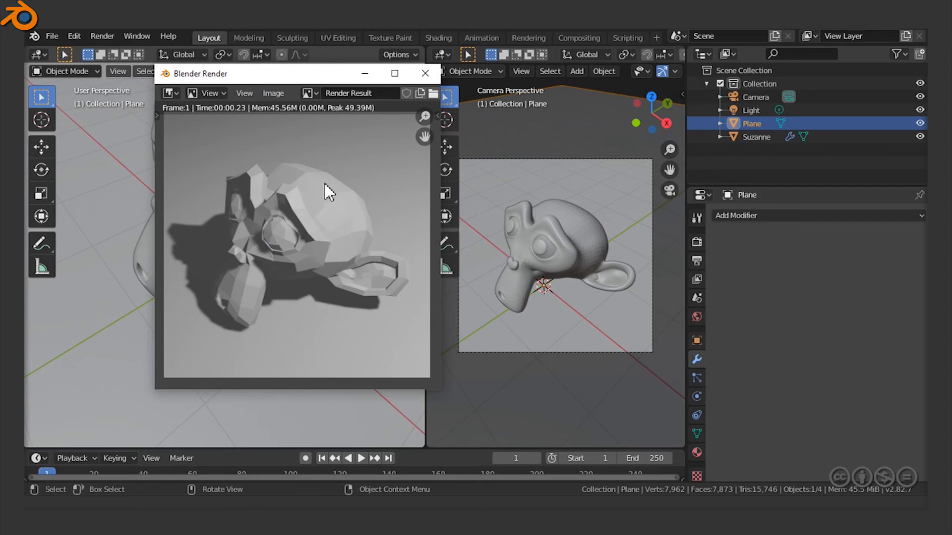
{"action": "left_click", "coordinate": [425, 73]}
Step: Select the monkey and enable its Subdivision modifier for rendering
{"action": "left_click", "coordinate": [559, 242]}
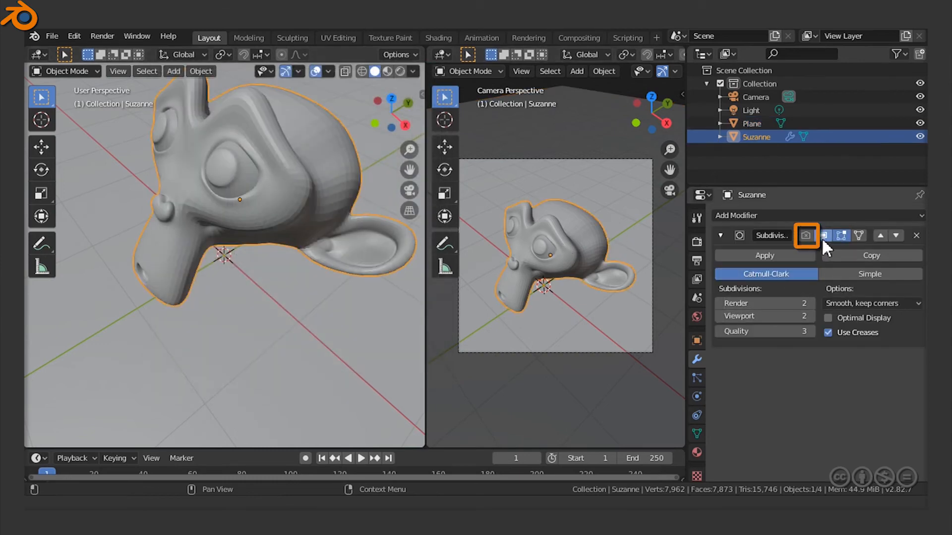
{"action": "left_click", "coordinate": [806, 237]}
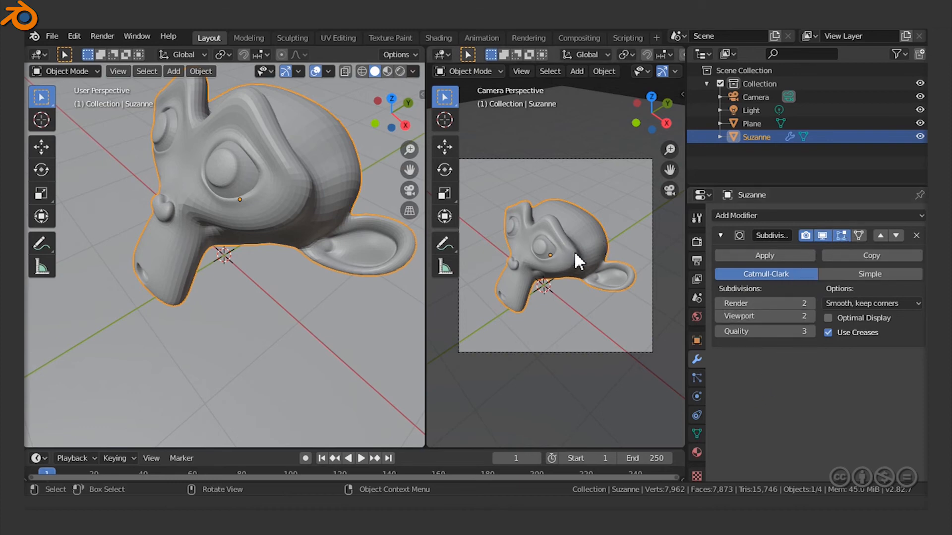
Step: Enter Edit Mode on the monkey and turn off the Subdivision modifier's edit-mode display
{"action": "key", "text": "Tab"}
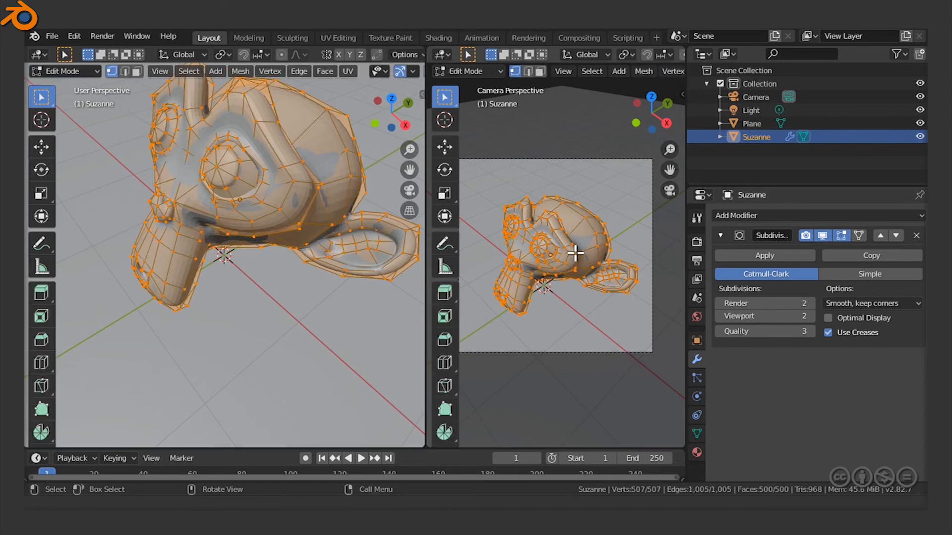
{"action": "scroll", "coordinate": [573, 273], "scroll_direction": "up", "scroll_amount": 1}
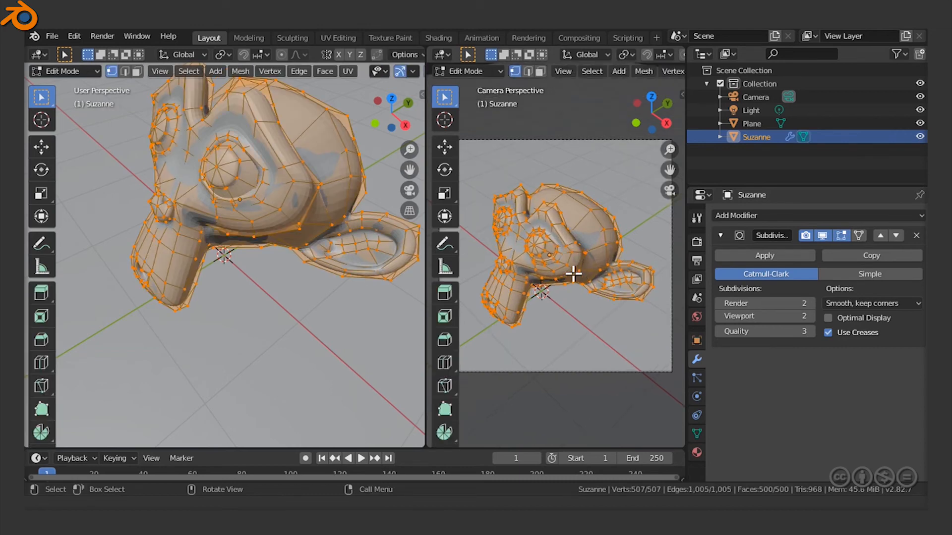
{"action": "scroll", "coordinate": [573, 273], "scroll_direction": "up", "scroll_amount": 1}
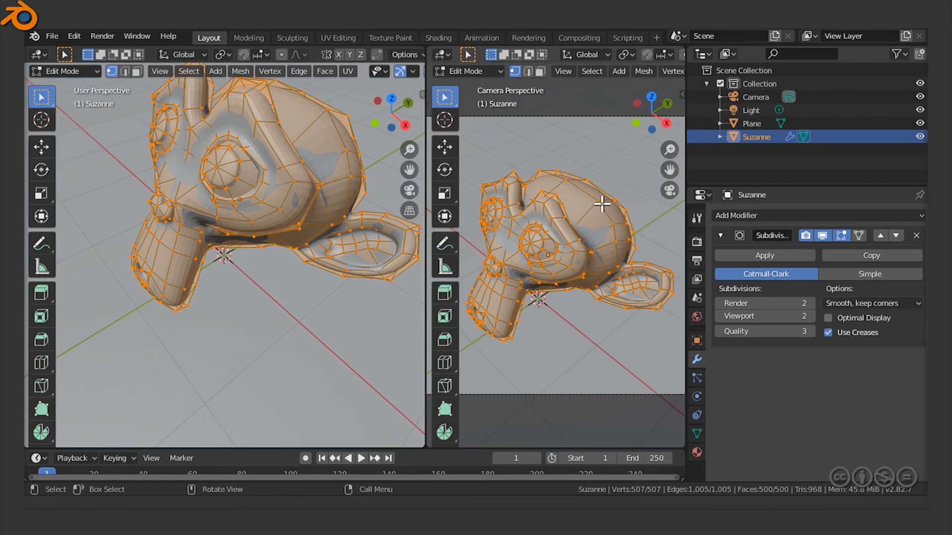
{"action": "scroll", "coordinate": [589, 227], "scroll_direction": "up", "scroll_amount": 2}
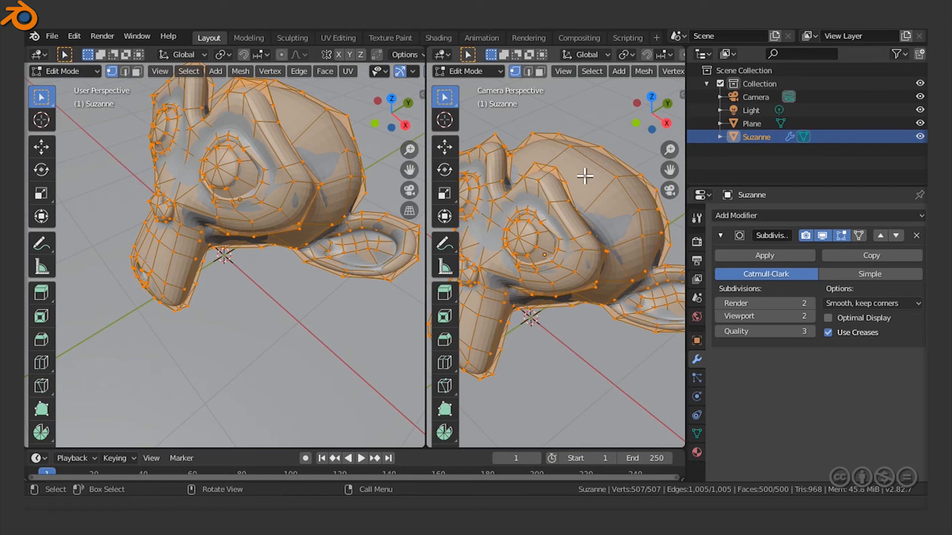
{"action": "left_click", "coordinate": [842, 237]}
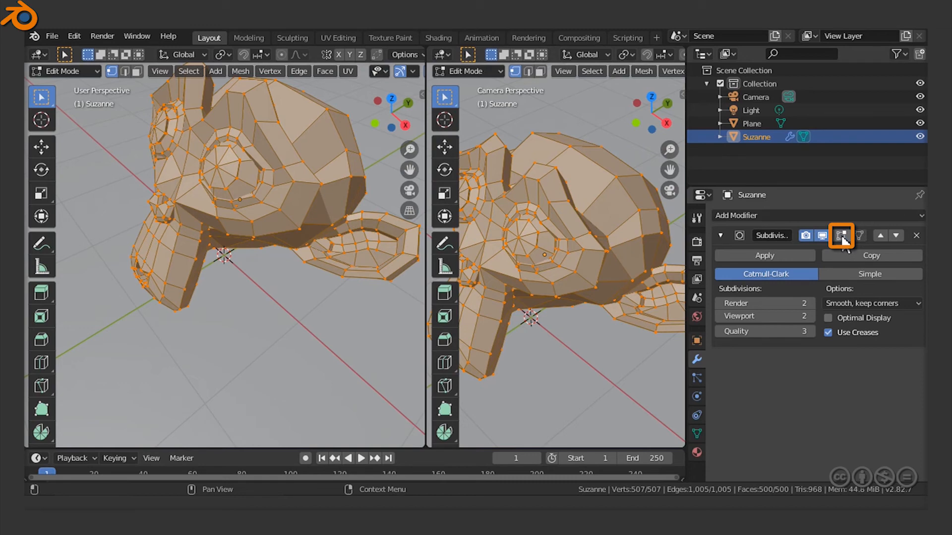
Step: Try the modifier's On Cage option, turn it and the edit-mode display off, and return to Object Mode
{"action": "left_click", "coordinate": [858, 236]}
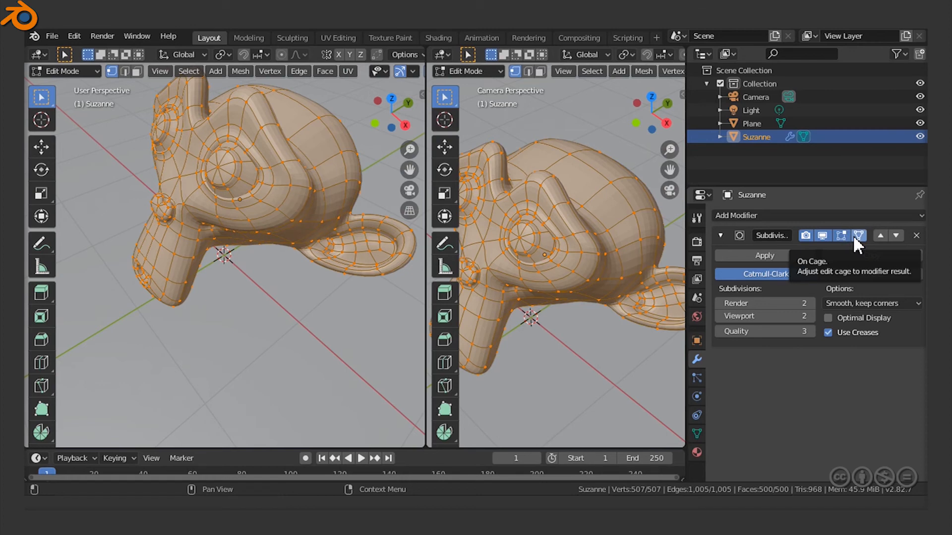
{"action": "left_click", "coordinate": [853, 235]}
{"action": "left_click", "coordinate": [841, 235]}
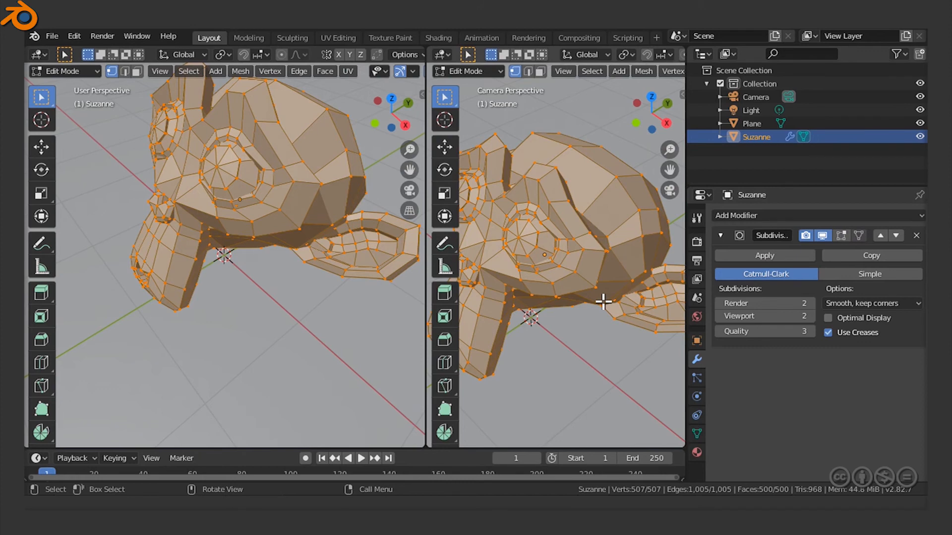
{"action": "key", "text": "Tab"}
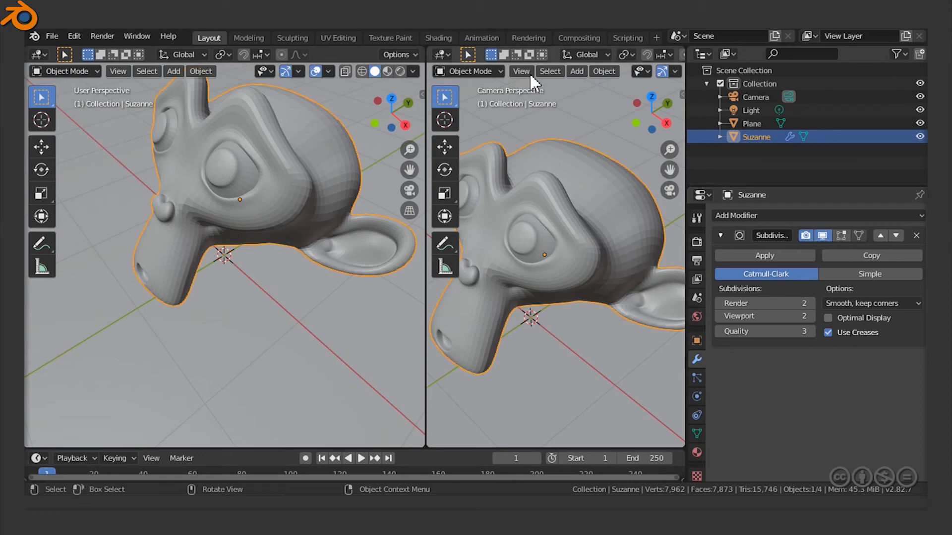
Step: Apply Shade Smooth to the subdivided monkey
{"action": "left_click", "coordinate": [603, 72]}
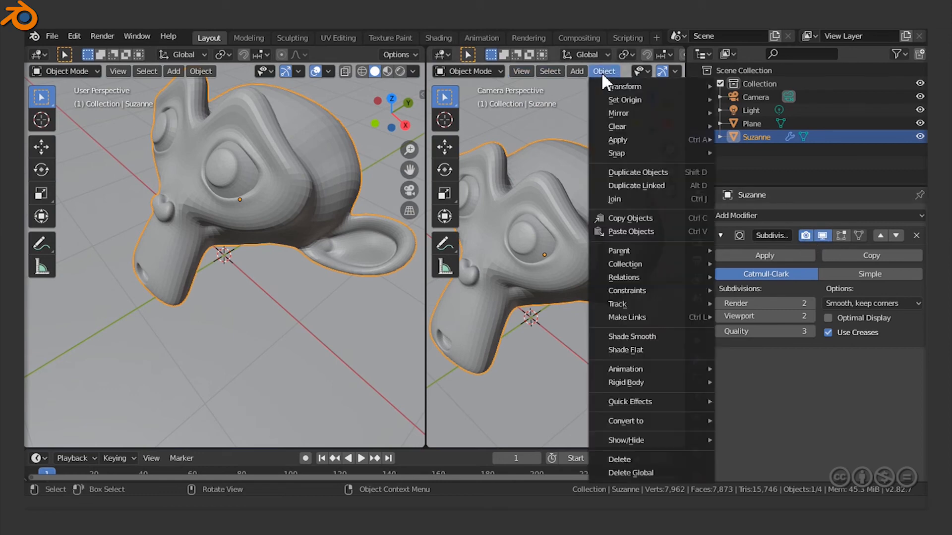
{"action": "left_click", "coordinate": [651, 337]}
{"action": "scroll", "coordinate": [596, 266], "scroll_direction": "down", "scroll_amount": 4}
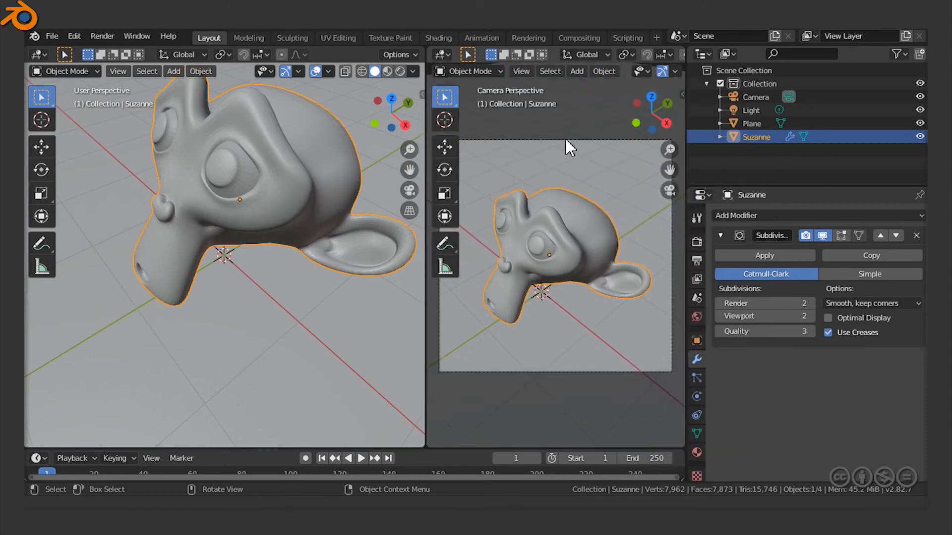
Step: Select the camera and toggle the camera viewport between perspective and camera view, ending in camera view
{"action": "left_click", "coordinate": [752, 97]}
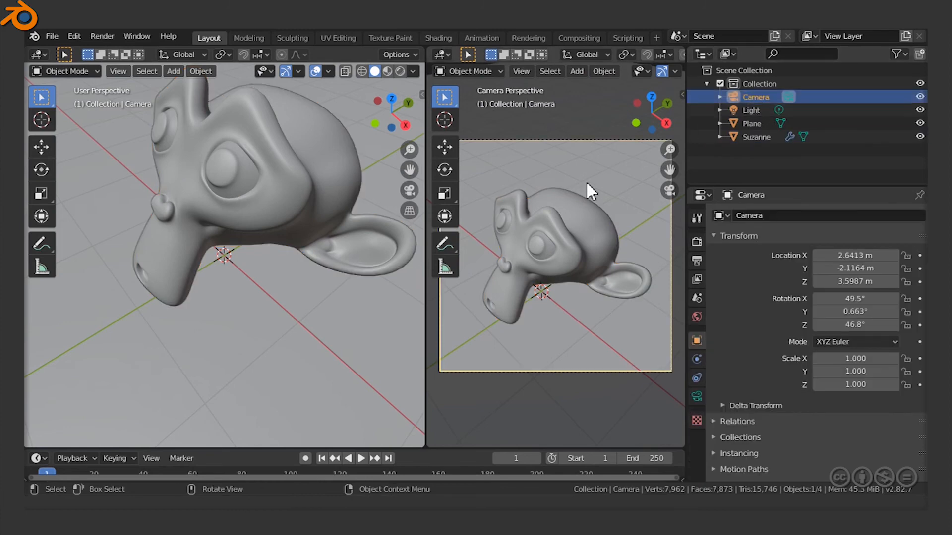
{"action": "key", "text": "KP_0"}
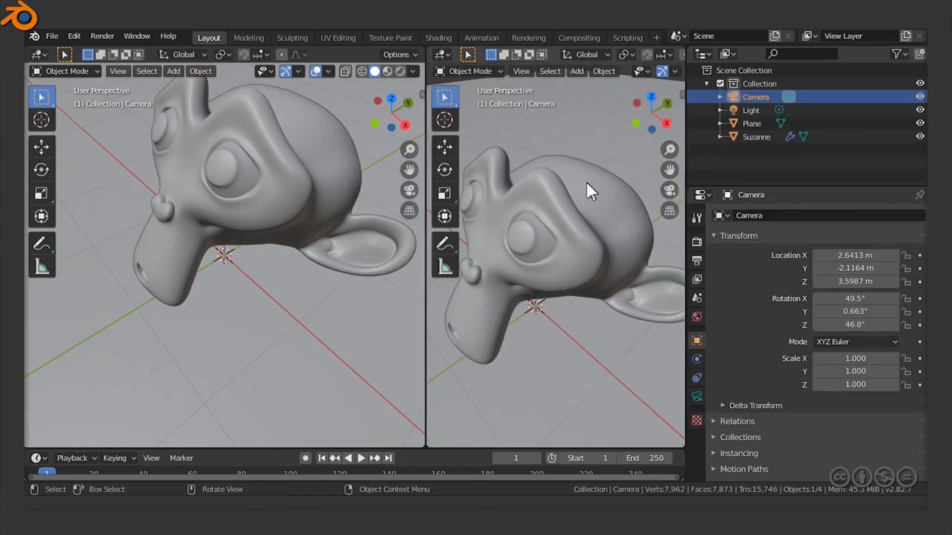
{"action": "key", "text": "KP_0"}
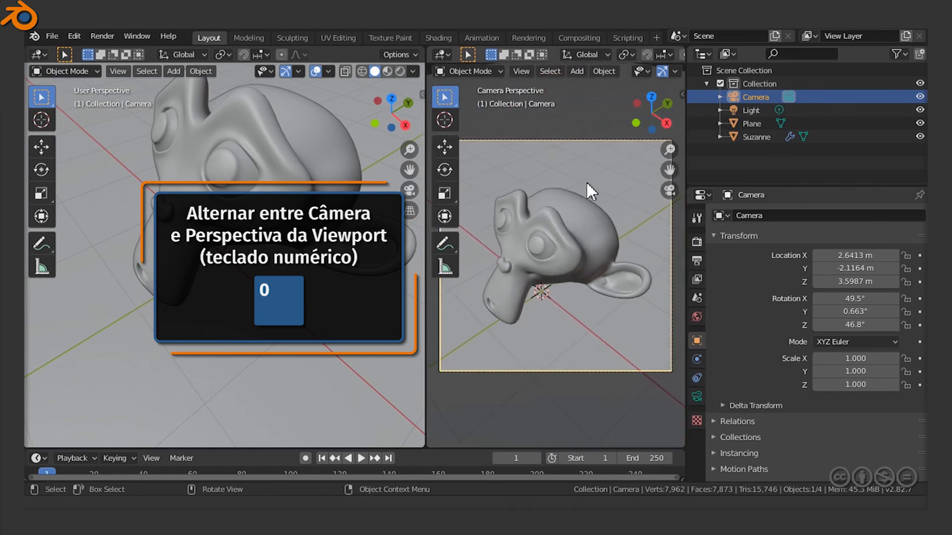
{"action": "key", "text": "KP_0"}
{"action": "key", "text": "KP_0"}
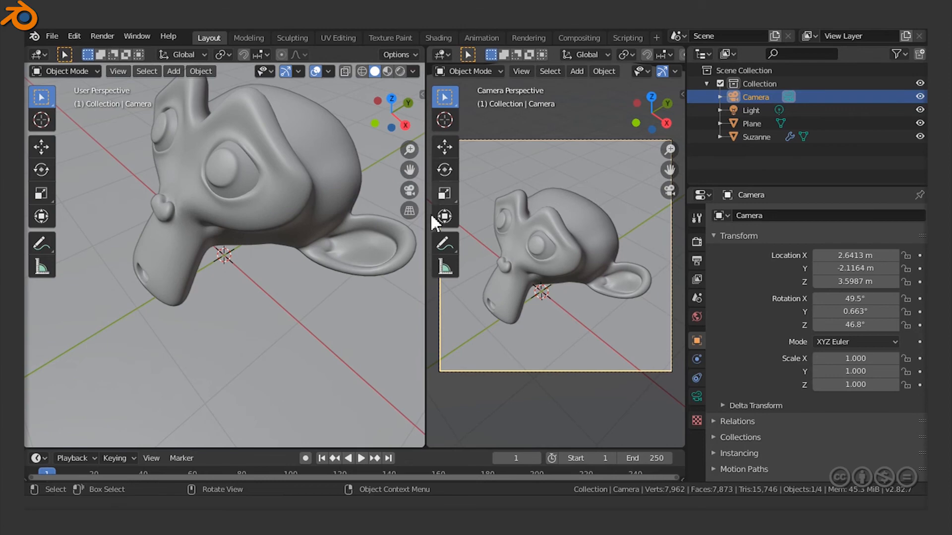
Step: Using the right orthographic view, move the light to about Y 0 m and Z 5.44 m, above the monkey
{"action": "scroll", "coordinate": [251, 284], "scroll_direction": "down", "scroll_amount": 5}
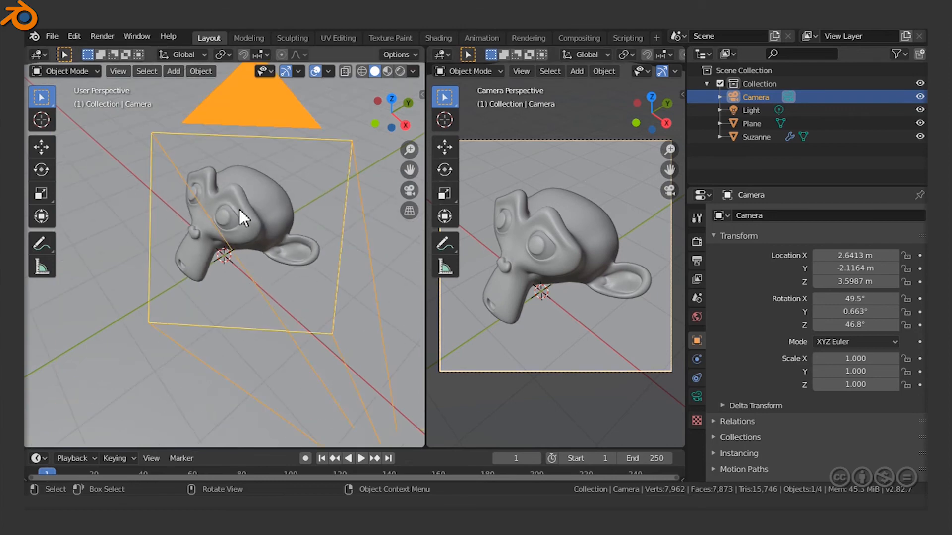
{"action": "scroll", "coordinate": [287, 256], "scroll_direction": "down", "scroll_amount": 6}
{"action": "scroll", "coordinate": [287, 256], "scroll_direction": "down", "scroll_amount": 3}
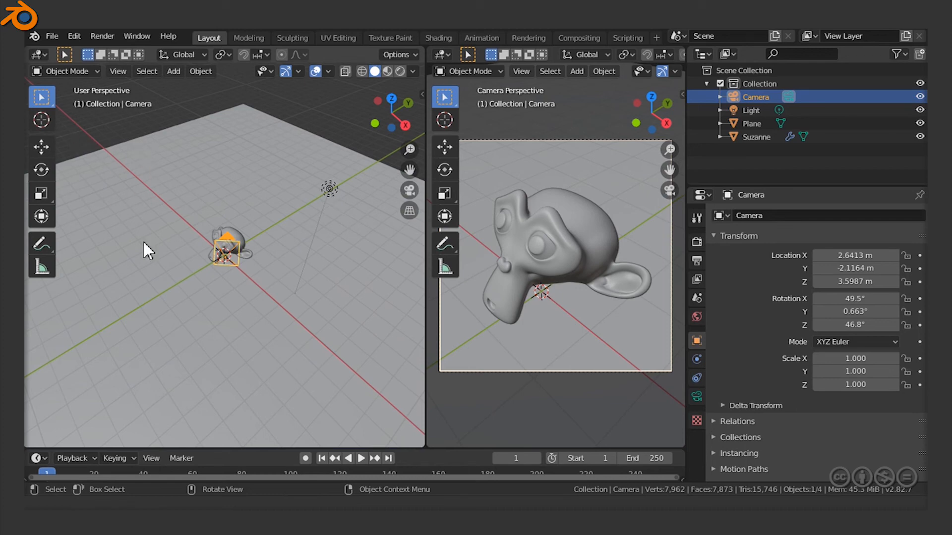
{"action": "key", "text": "KP_3"}
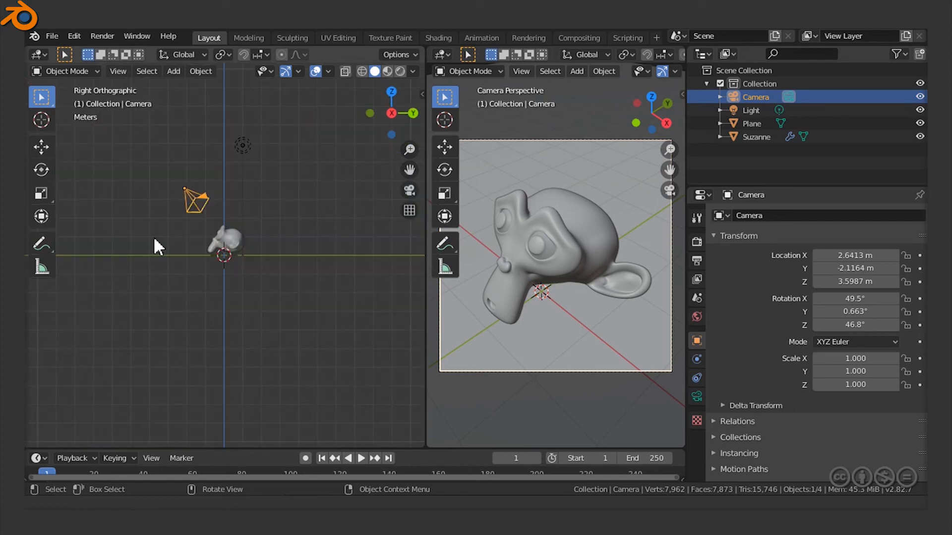
{"action": "left_click", "coordinate": [243, 146]}
{"action": "key", "text": "g"}
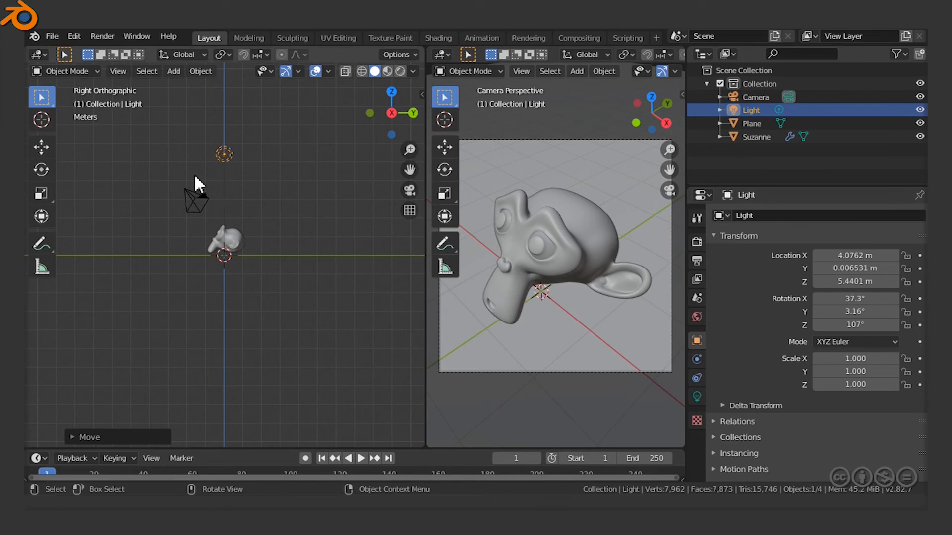
Step: Change the light's type to Area and set its rectangular size to 3 m in both X and Y
{"action": "left_click", "coordinate": [697, 397]}
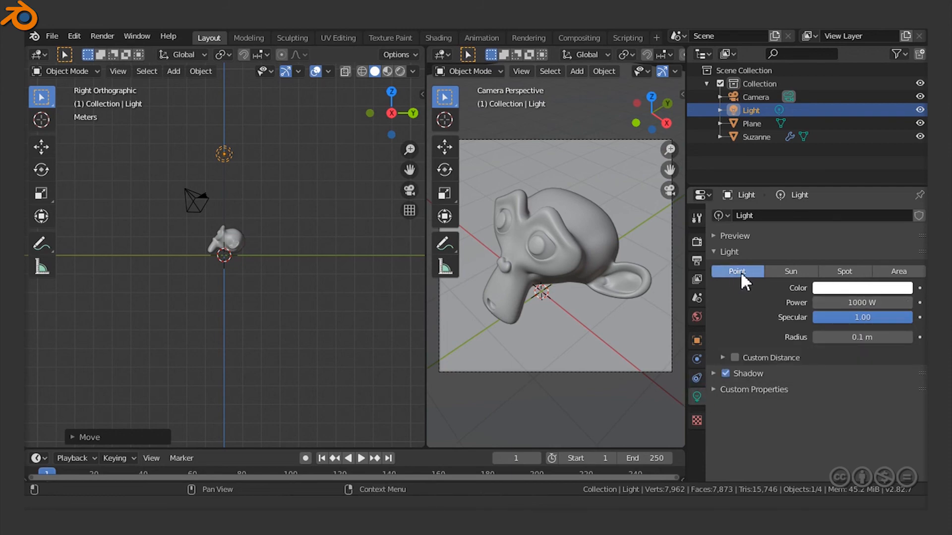
{"action": "left_click", "coordinate": [901, 273]}
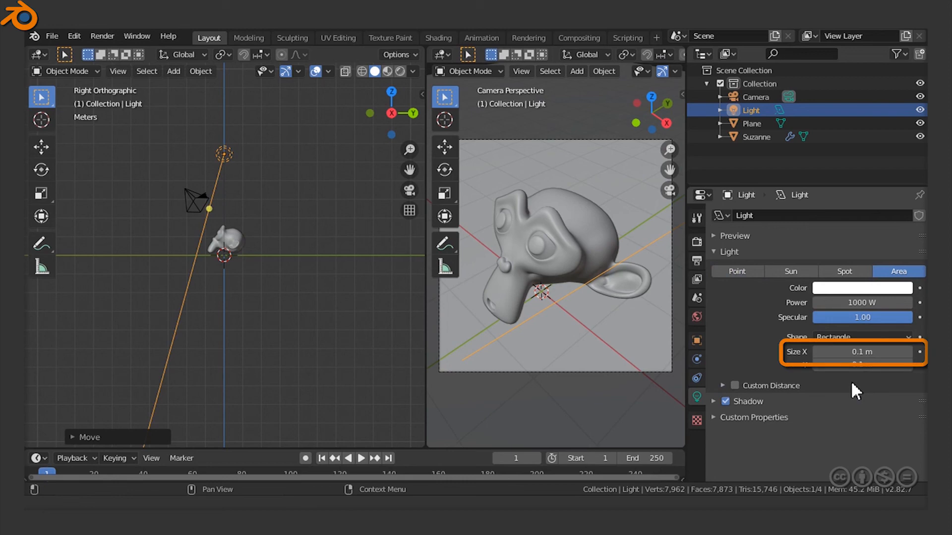
{"action": "left_click", "coordinate": [860, 354]}
{"action": "type", "text": "3"}
{"action": "key", "text": "Return"}
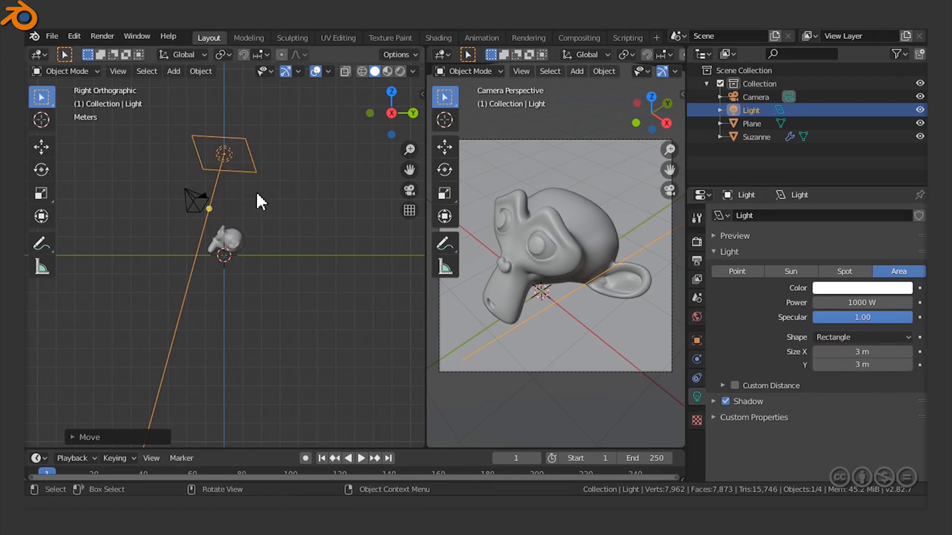
Step: Check the area light in front orthographic view, render a test image of the scene and close the result
{"action": "key", "text": "KP_1"}
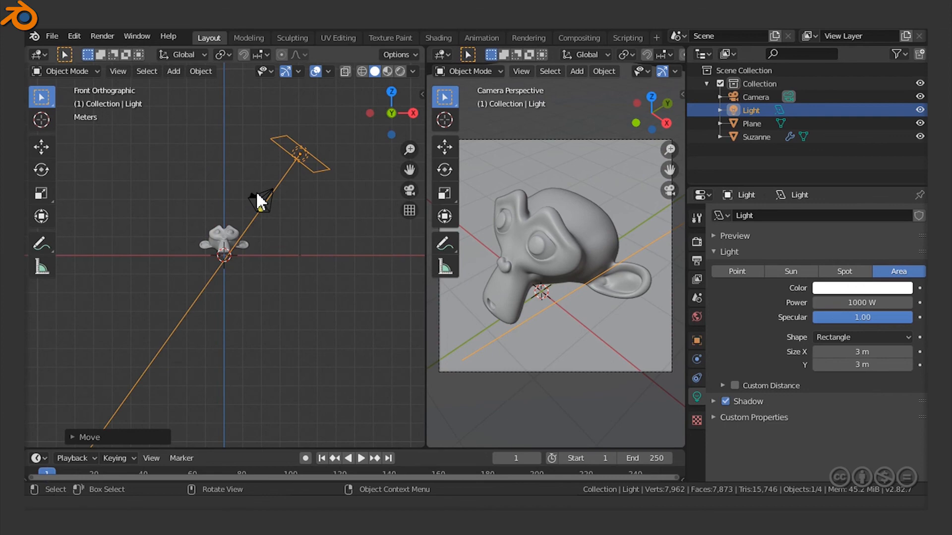
{"action": "left_click", "coordinate": [90, 38]}
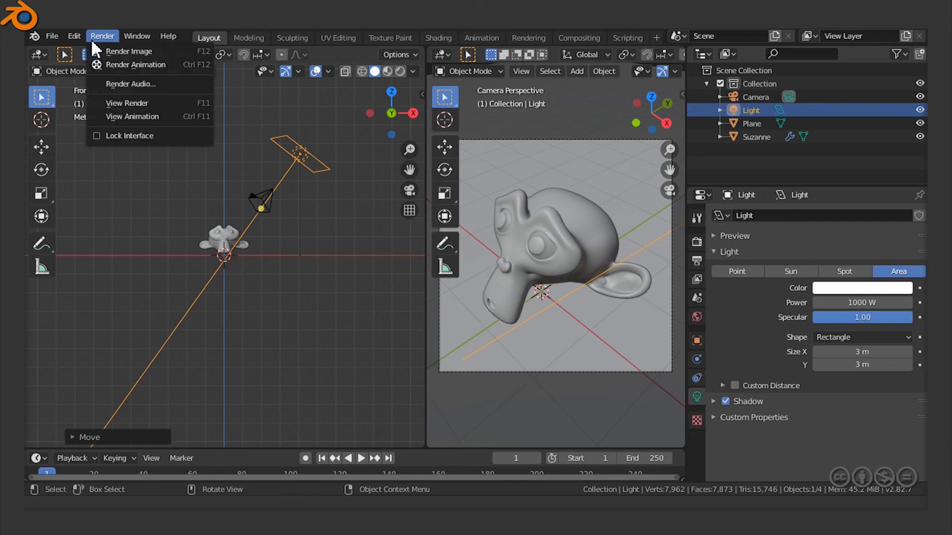
{"action": "left_click", "coordinate": [96, 47]}
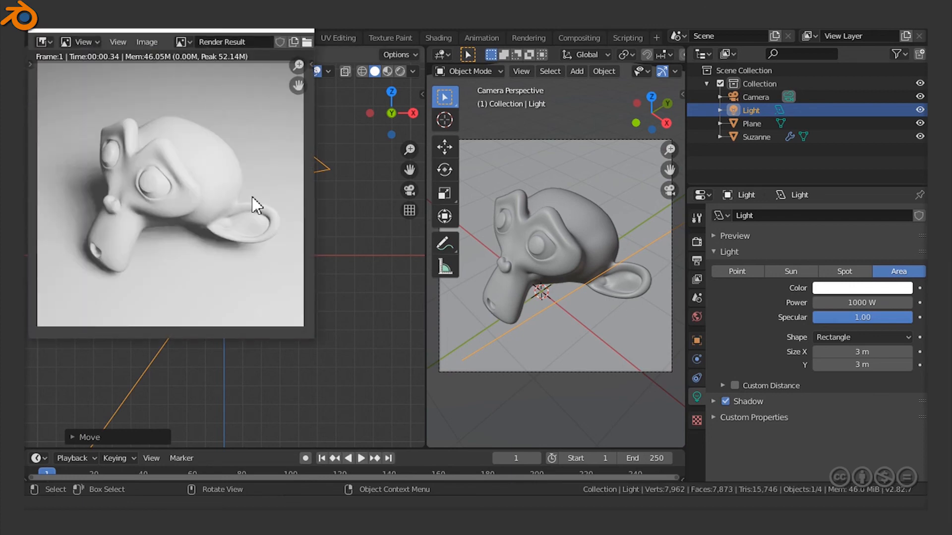
{"action": "left_click", "coordinate": [301, 31]}
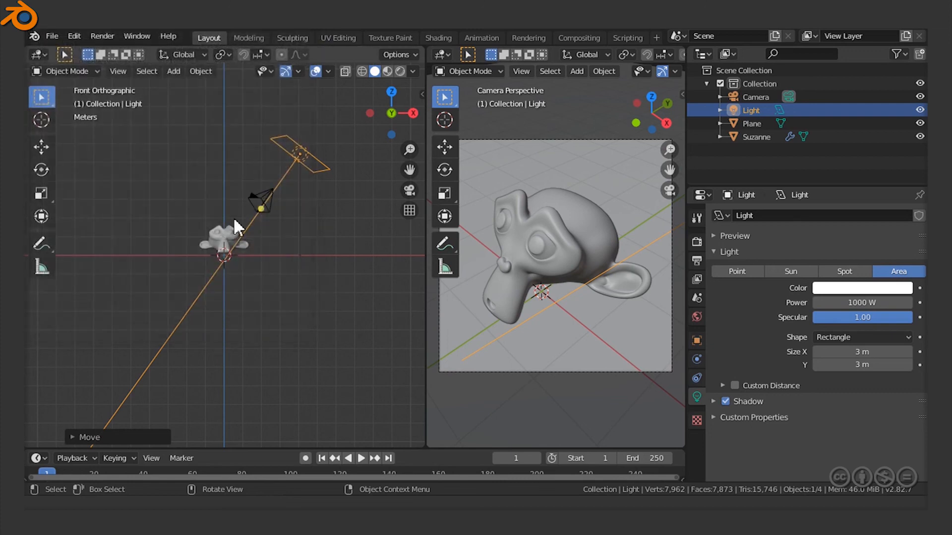
Step: Set the area light's power to 500 W
{"action": "left_click", "coordinate": [847, 302]}
{"action": "left_click", "coordinate": [836, 303]}
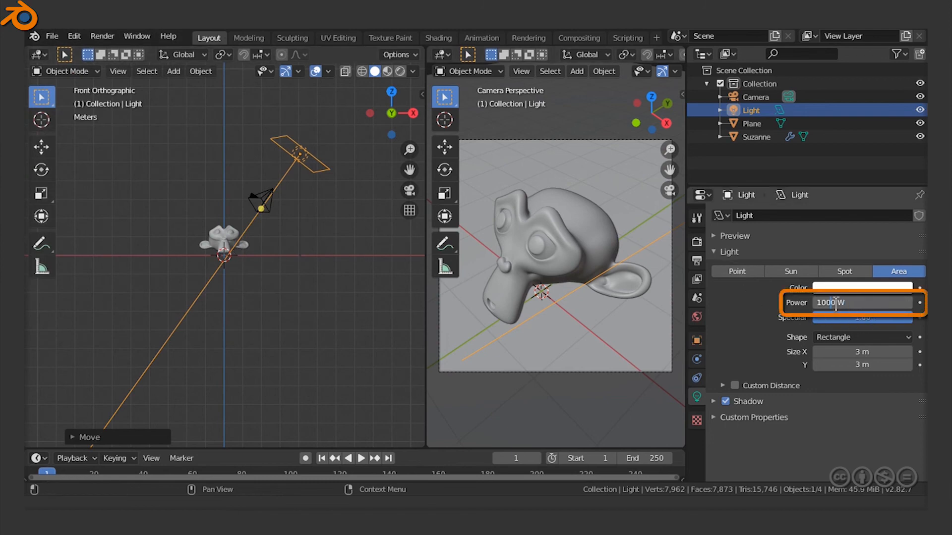
{"action": "key", "text": "BackSpace"}
{"action": "key", "text": "BackSpace"}
{"action": "key", "text": "BackSpace"}
{"action": "type", "text": "50"}
{"action": "key", "text": "Return"}
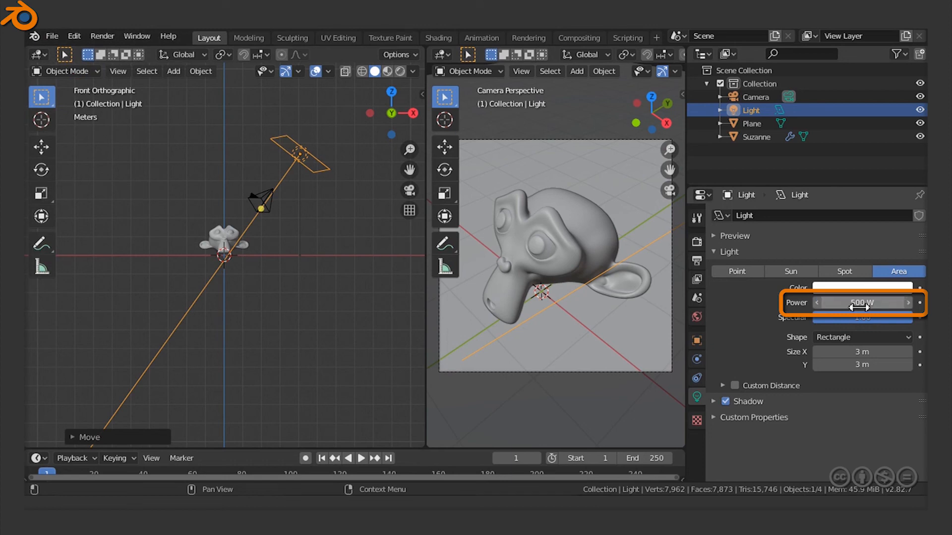
Step: Render the scene with the light at 500 W and close the render result
{"action": "left_click", "coordinate": [103, 36]}
{"action": "left_click", "coordinate": [111, 51]}
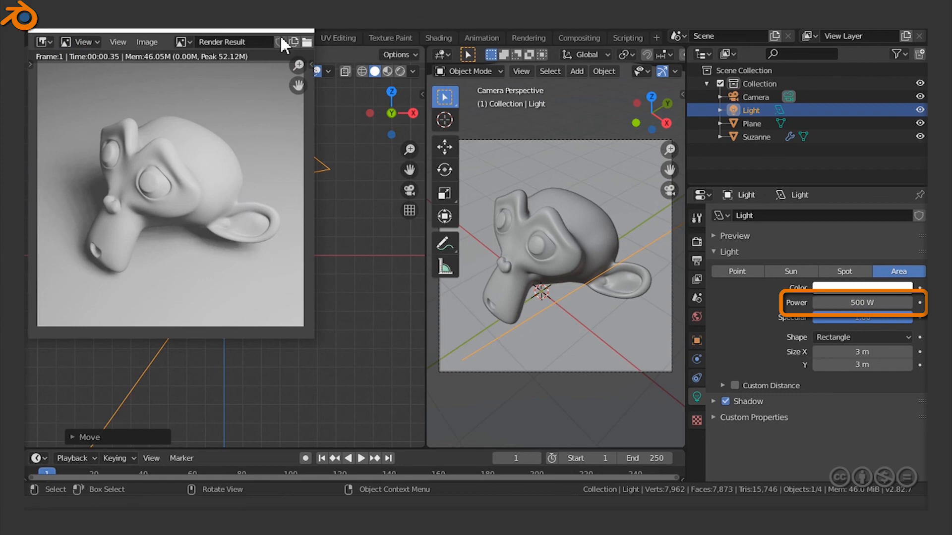
{"action": "key", "text": "Escape"}
Step: Set the area light's power to 300 W
{"action": "left_click", "coordinate": [858, 303]}
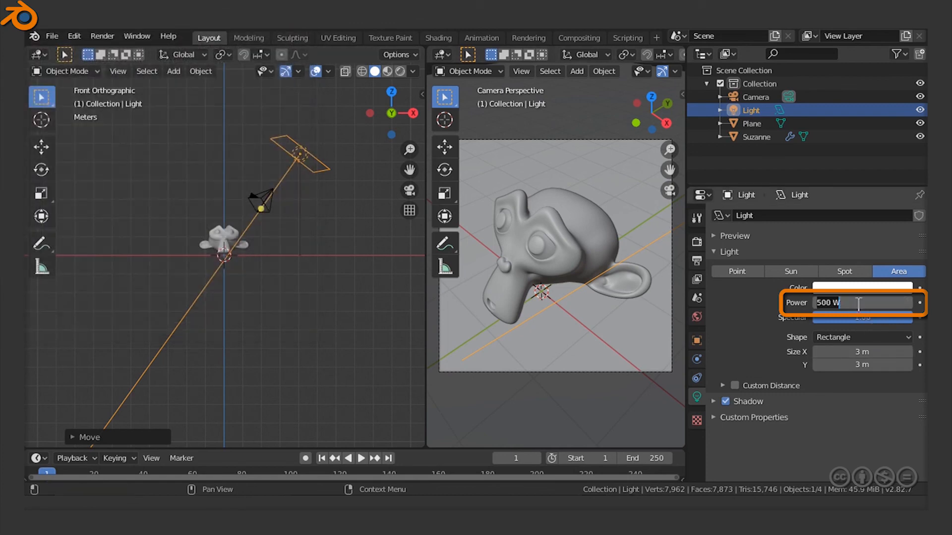
{"action": "left_click_drag", "start_coordinate": [827, 303], "coordinate": [817, 303]}
{"action": "type", "text": "3"}
{"action": "key", "text": "Return"}
Step: Render the scene with the light at 300 W to check the exposure and close the render result
{"action": "left_click", "coordinate": [104, 37]}
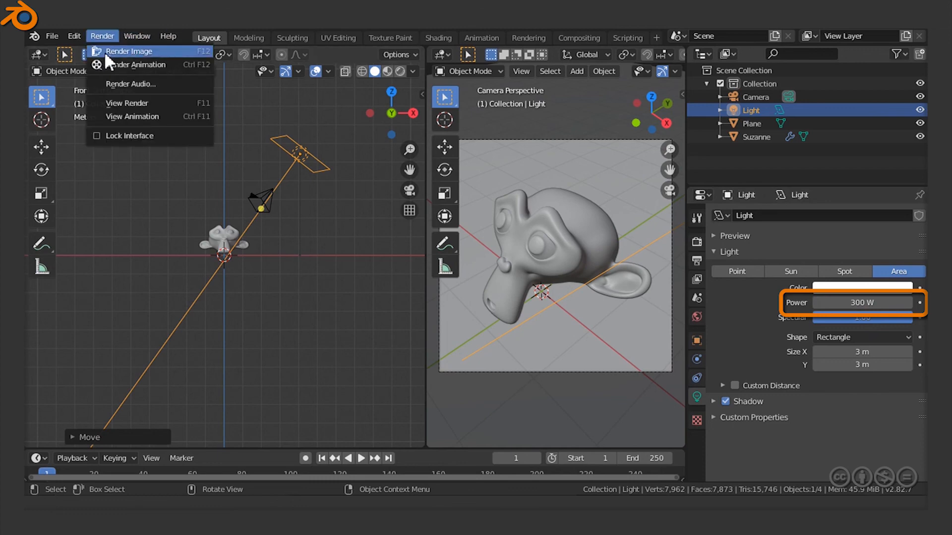
{"action": "left_click", "coordinate": [104, 51]}
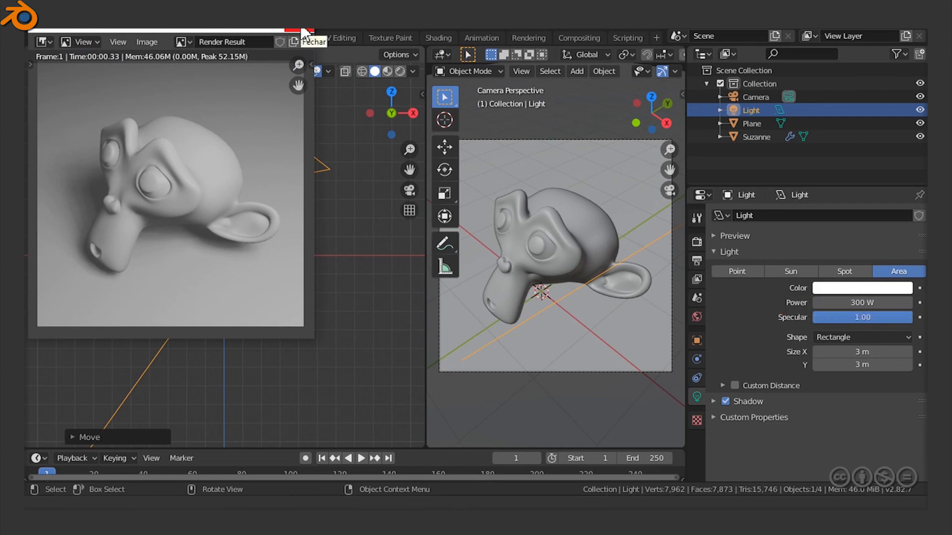
{"action": "left_click", "coordinate": [303, 30]}
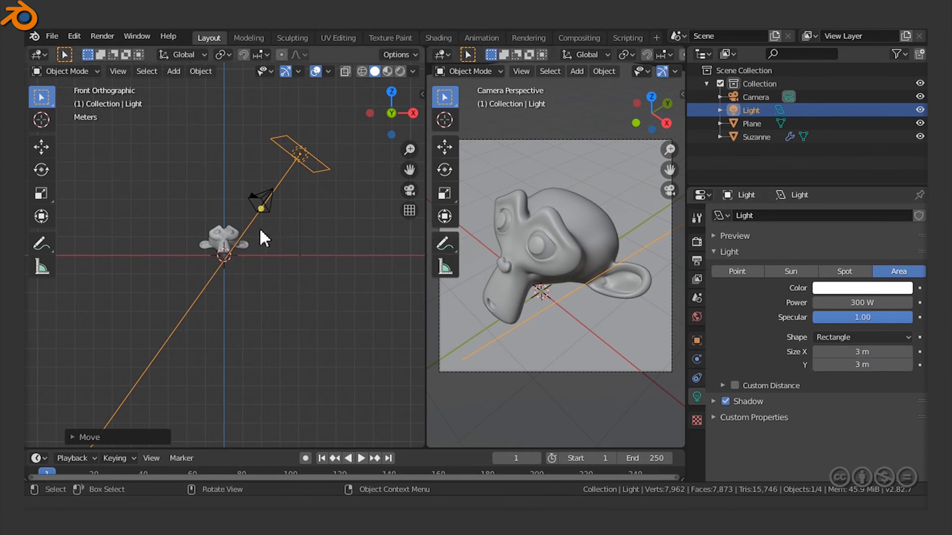
Step: Save the scene in the Shaders folder, overwriting the existing file Suzanne shaders.blend
{"action": "left_click", "coordinate": [51, 35]}
{"action": "left_click", "coordinate": [78, 132]}
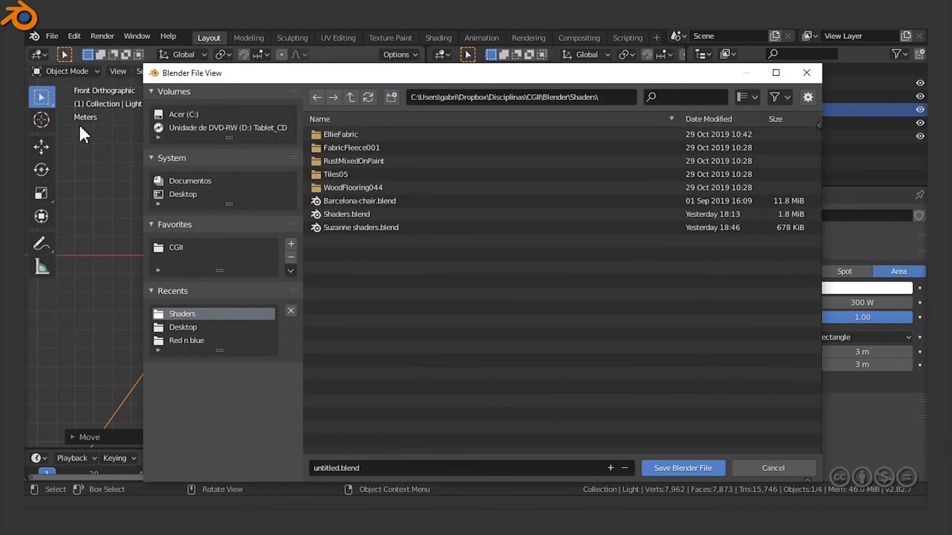
{"action": "left_click", "coordinate": [337, 228]}
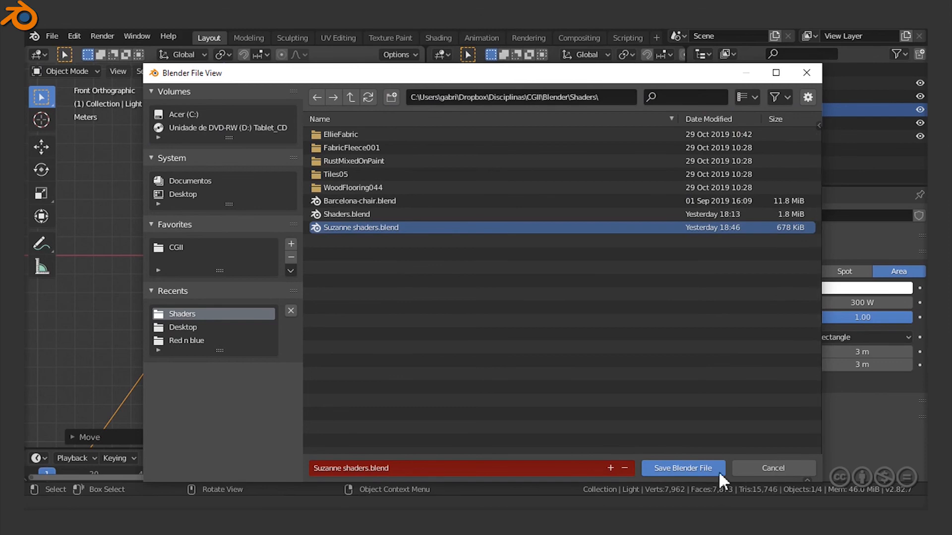
{"action": "left_click", "coordinate": [671, 468]}
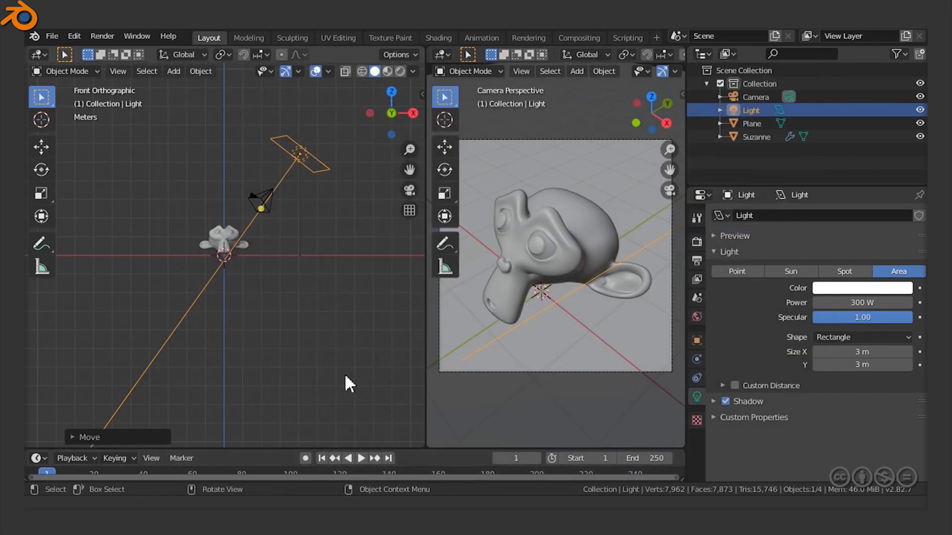